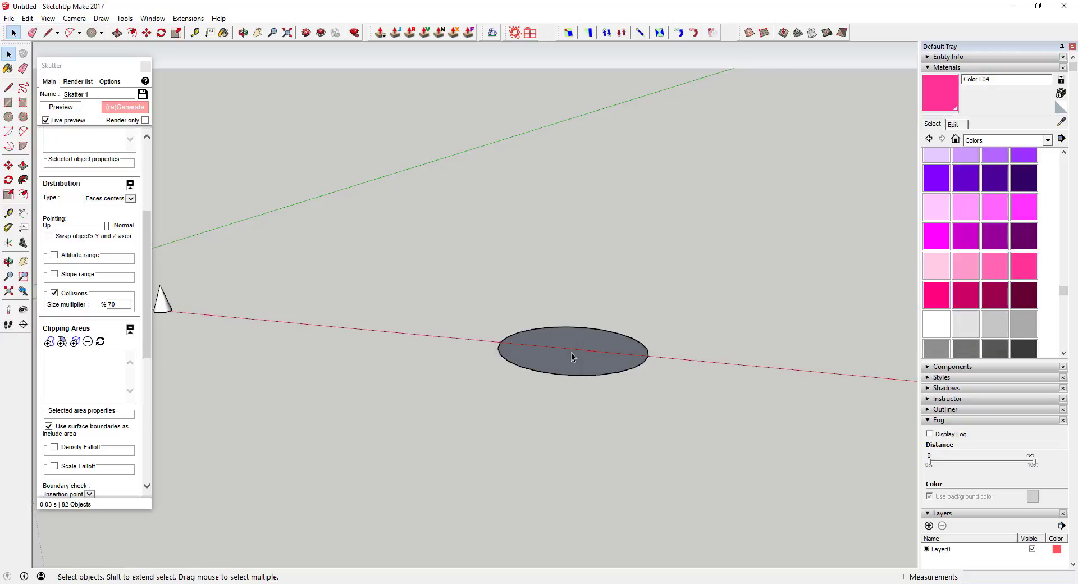
Draw an upright circle centred on the ground disc.
middle_click_drag(568, 349, 548, 339)
key("c")
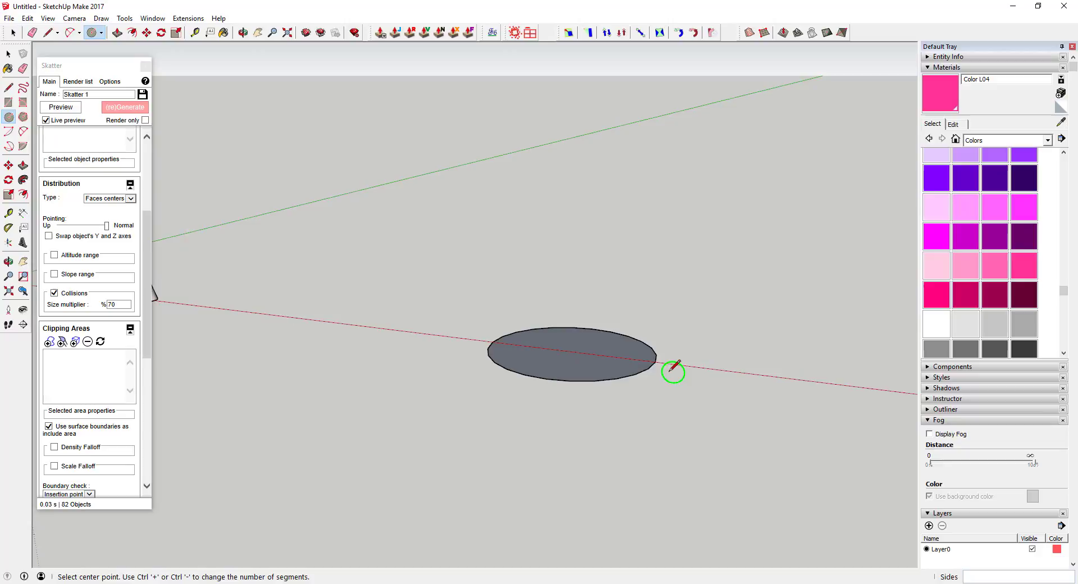
left_click(571, 351)
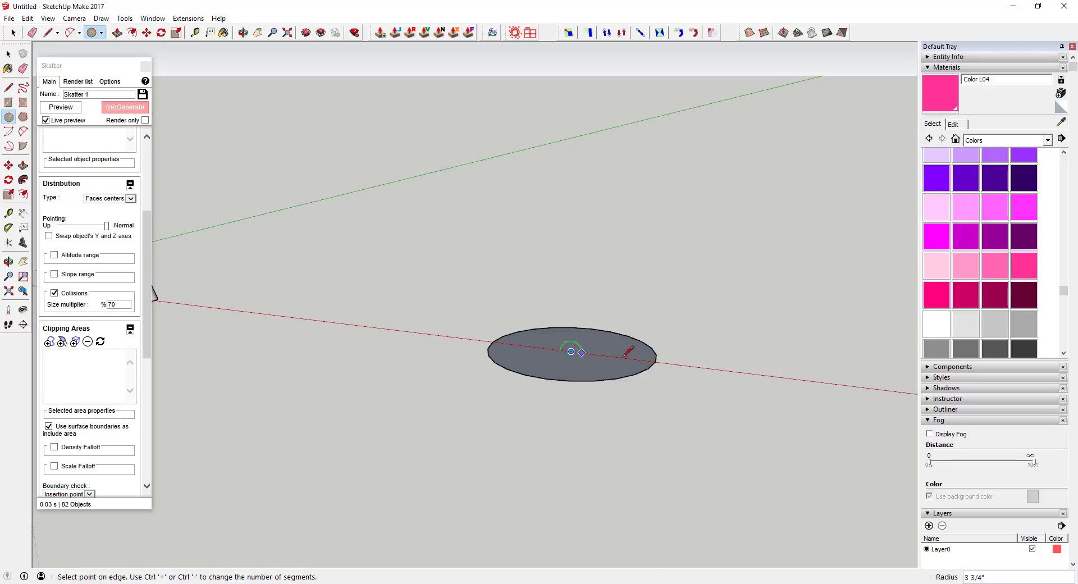
left_click(670, 364)
middle_click_drag(670, 364, 561, 392)
Sweep the upright circle along the disc's edge with Follow Me to form a sphere.
key("space")
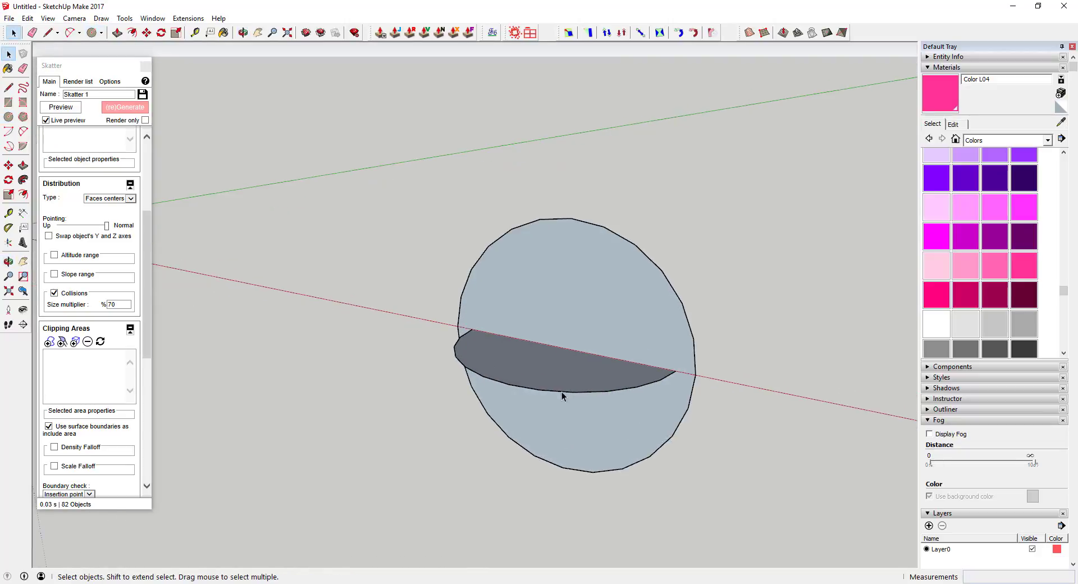
left_click(538, 391)
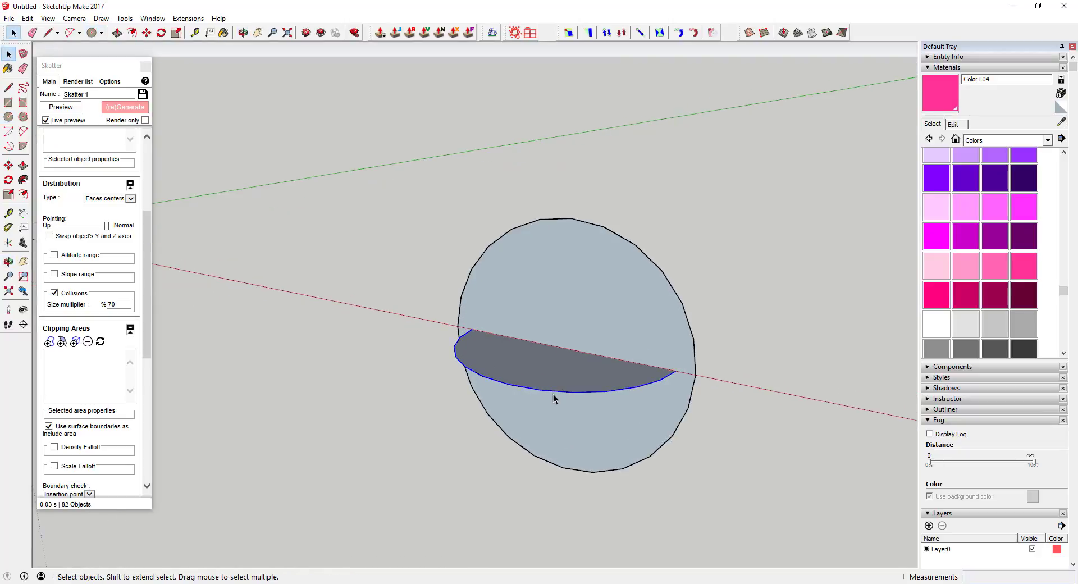
left_click(23, 180)
left_click(573, 321)
key("space")
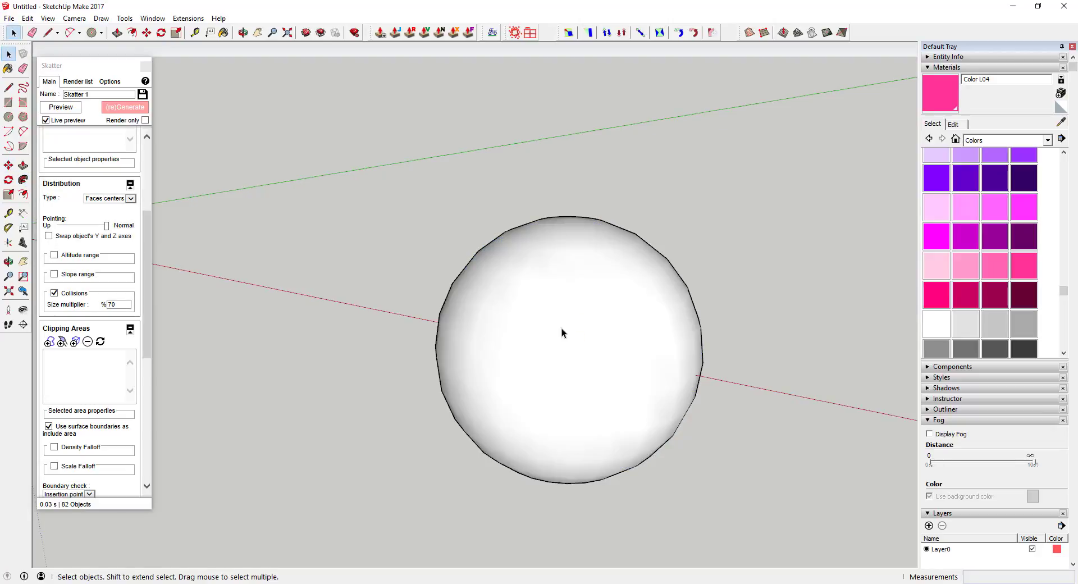
left_click(561, 328)
Select every face of the sphere and make them into a single group.
triple_click(554, 336)
right_click(553, 335)
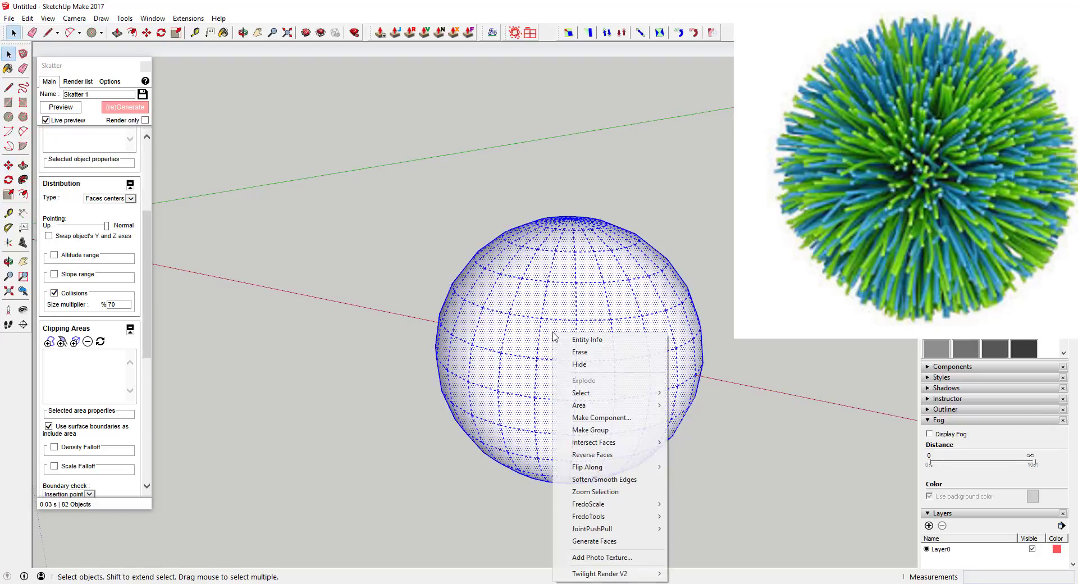
left_click(593, 429)
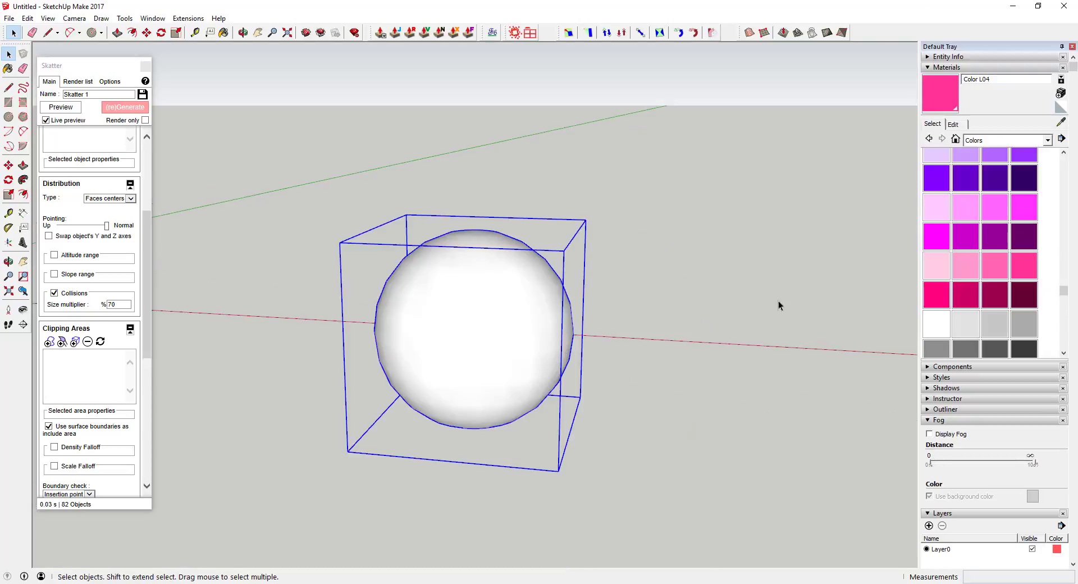
middle_click_drag(778, 305, 473, 258)
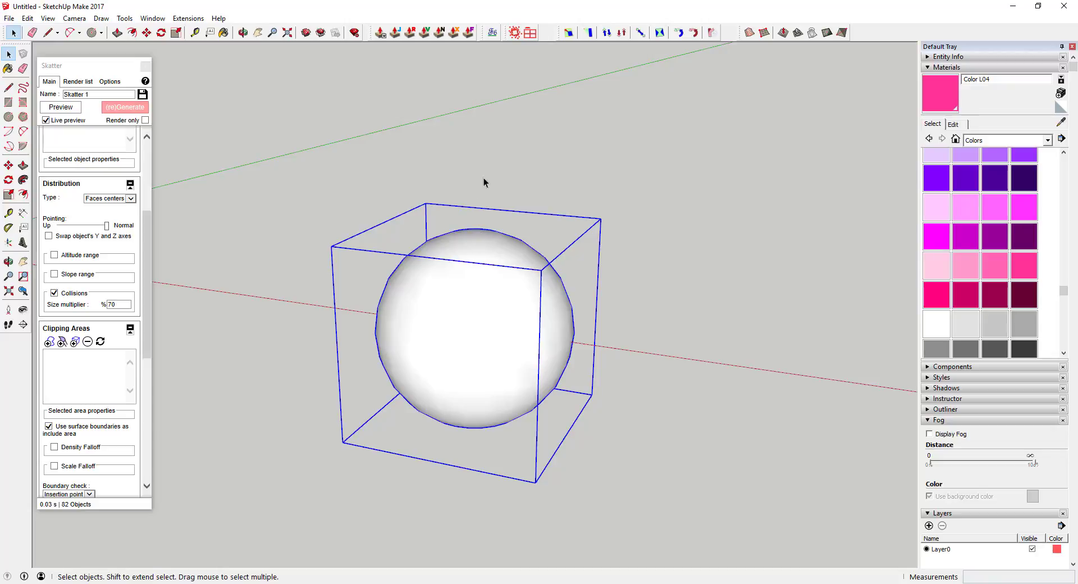
Draw a tiny 1/16" circle on the red axis beside the sphere.
key("c")
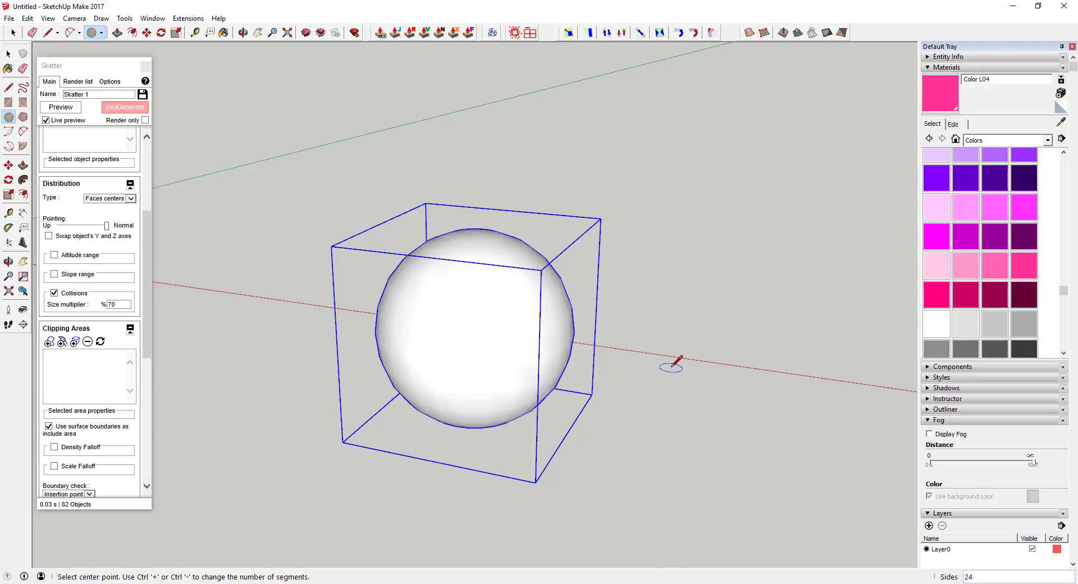
key("space")
scroll(687, 381, "up", 1)
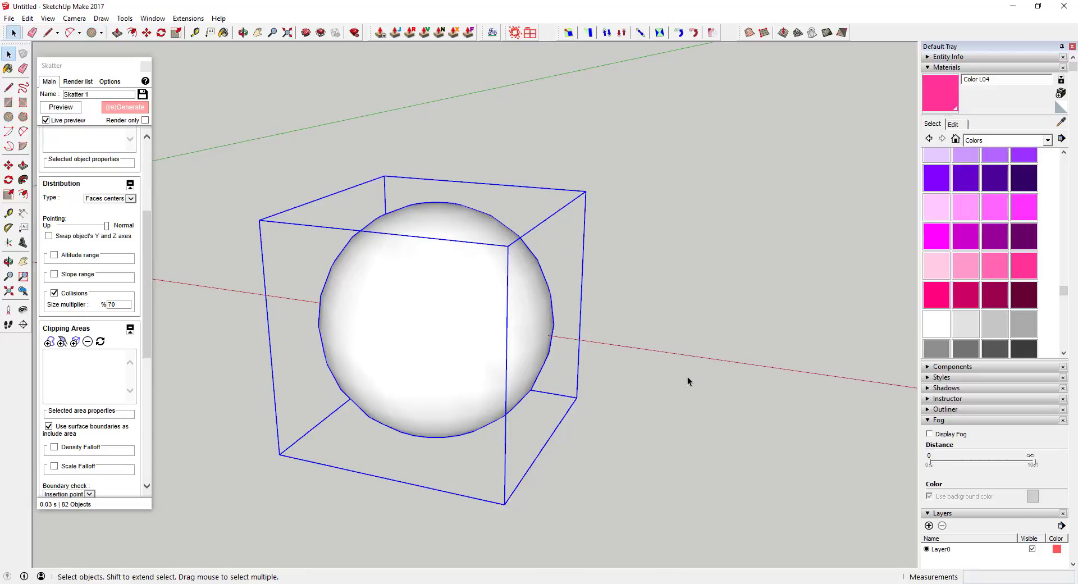
key("f")
key("c")
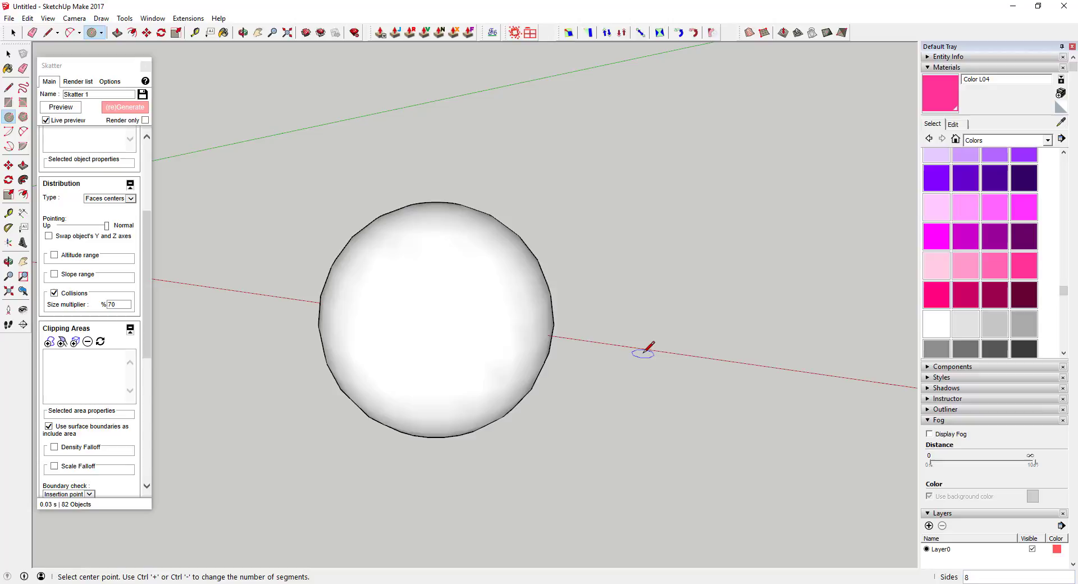
left_click(644, 351)
scroll(645, 349, "up", 2)
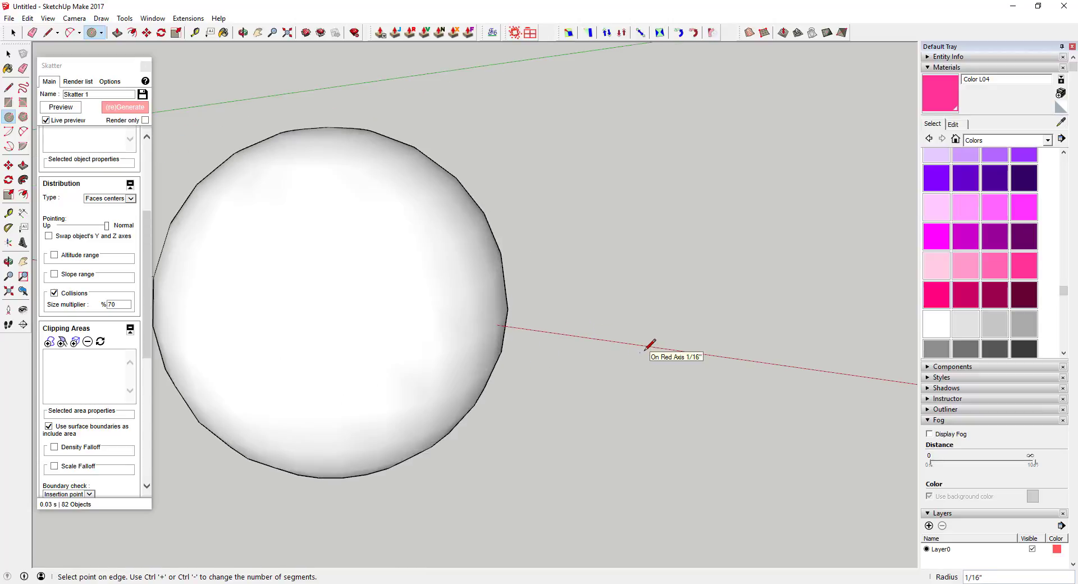
scroll(650, 344, "up", 3)
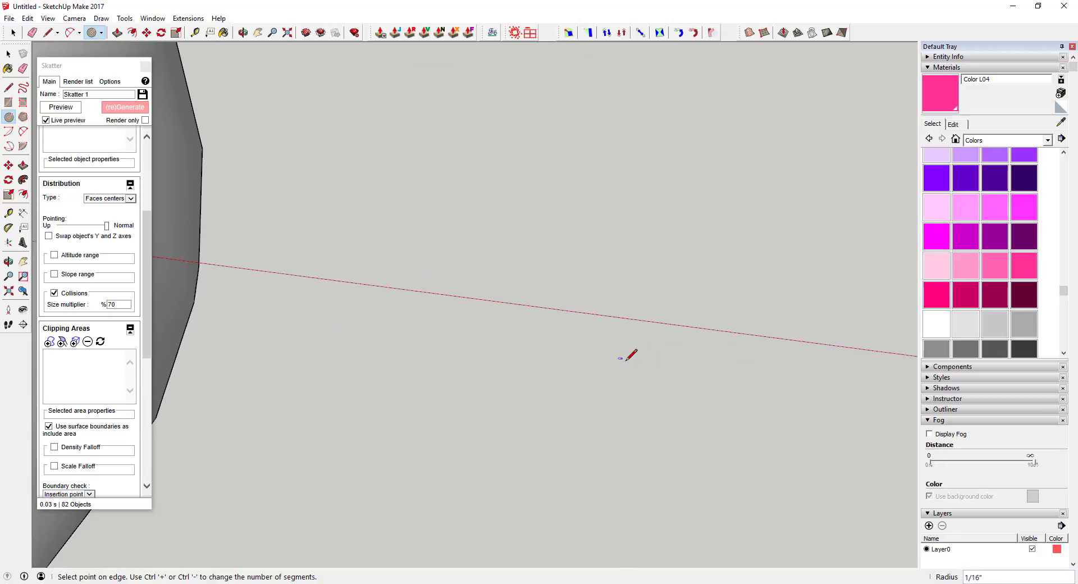
left_click(620, 358)
Select the tiny circle's face.
key("space")
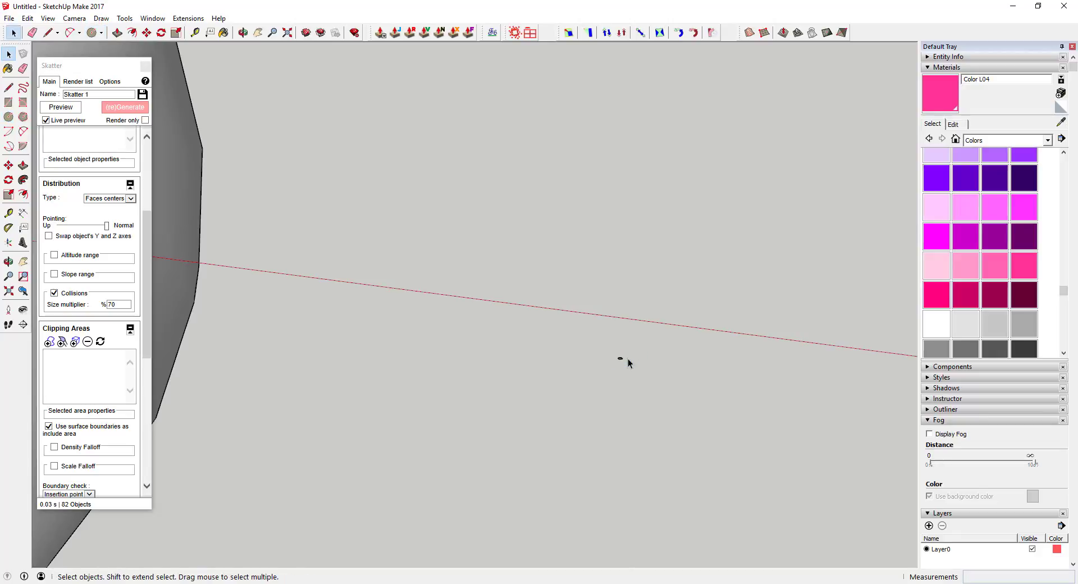
scroll(621, 360, "up", 1)
scroll(621, 360, "up", 4)
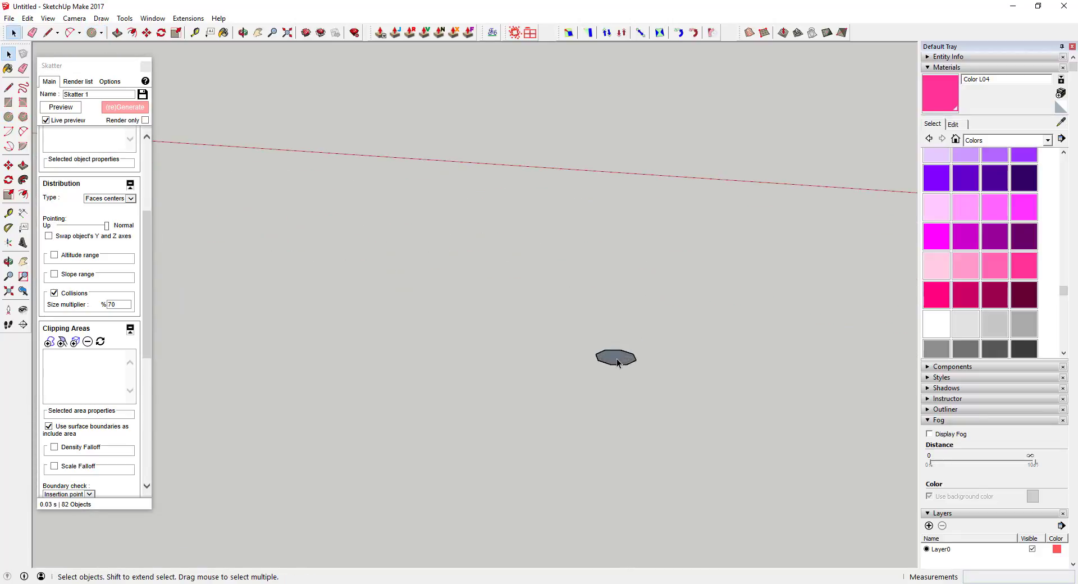
left_click(618, 362)
scroll(617, 359, "down", 5)
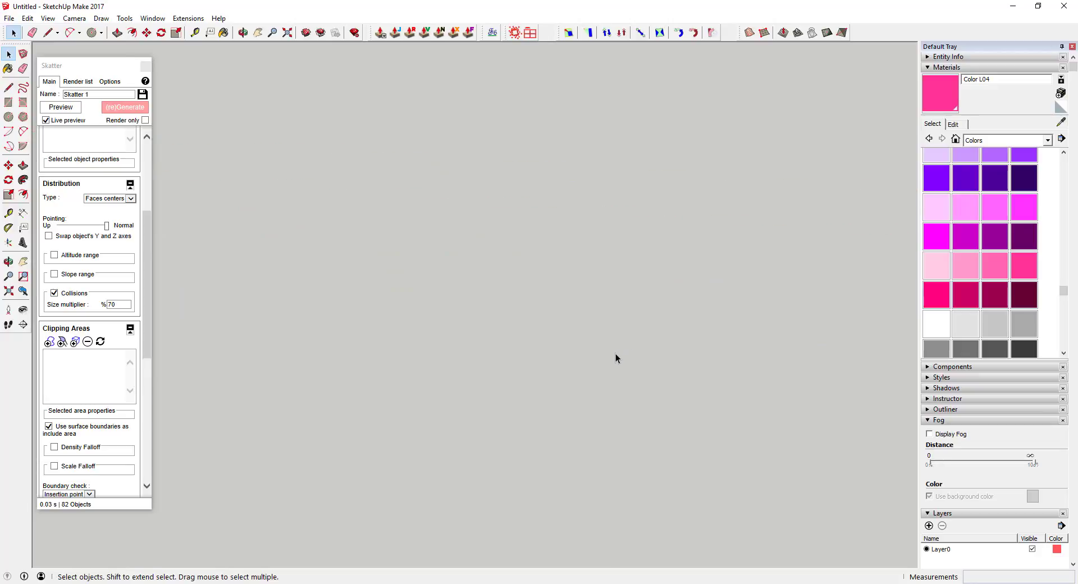
scroll(581, 350, "up", 2)
scroll(555, 288, "up", 3)
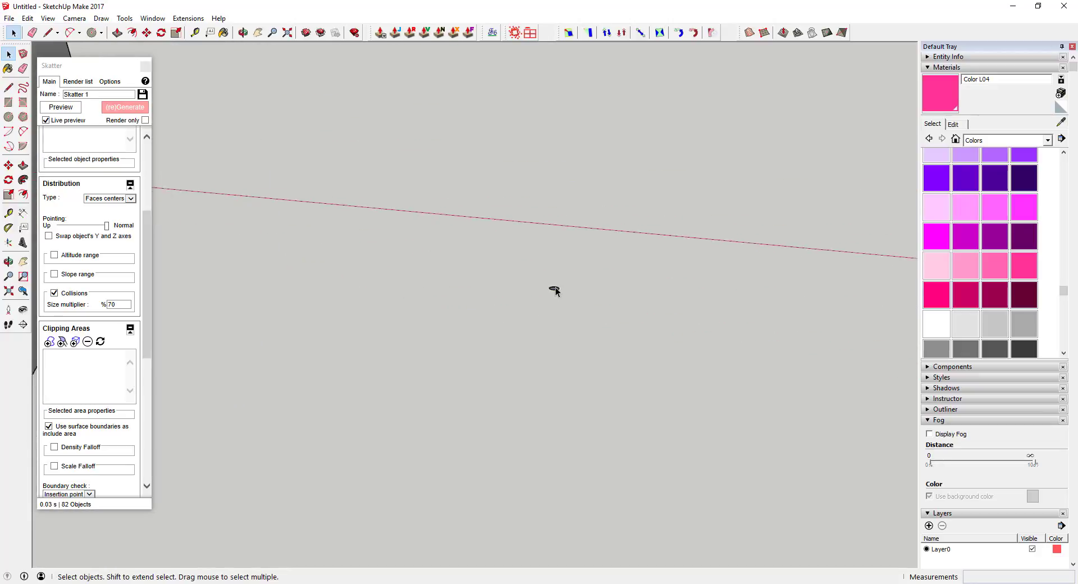
Push/pull the tiny circle up into a thin cylinder about 3' 3 11/16" tall.
key("p")
left_click(553, 292)
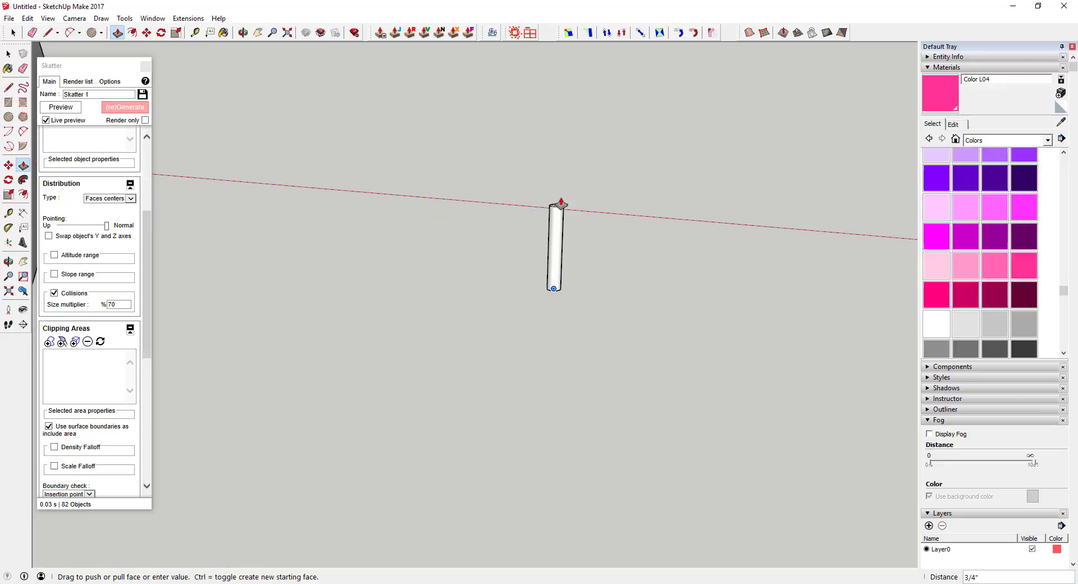
scroll(559, 203, "down", 2)
scroll(559, 203, "down", 3)
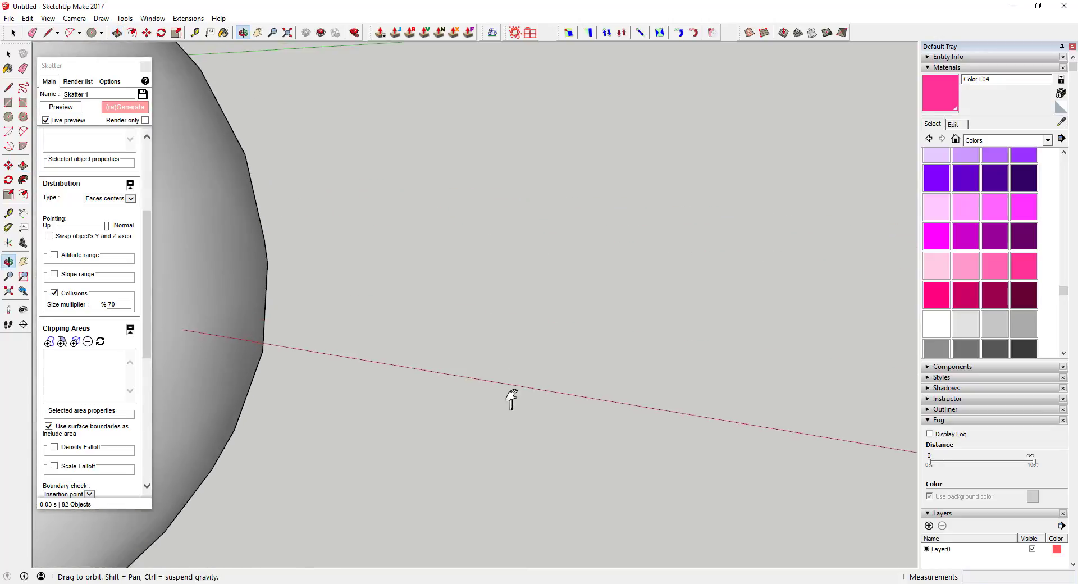
scroll(511, 314, "down", 3)
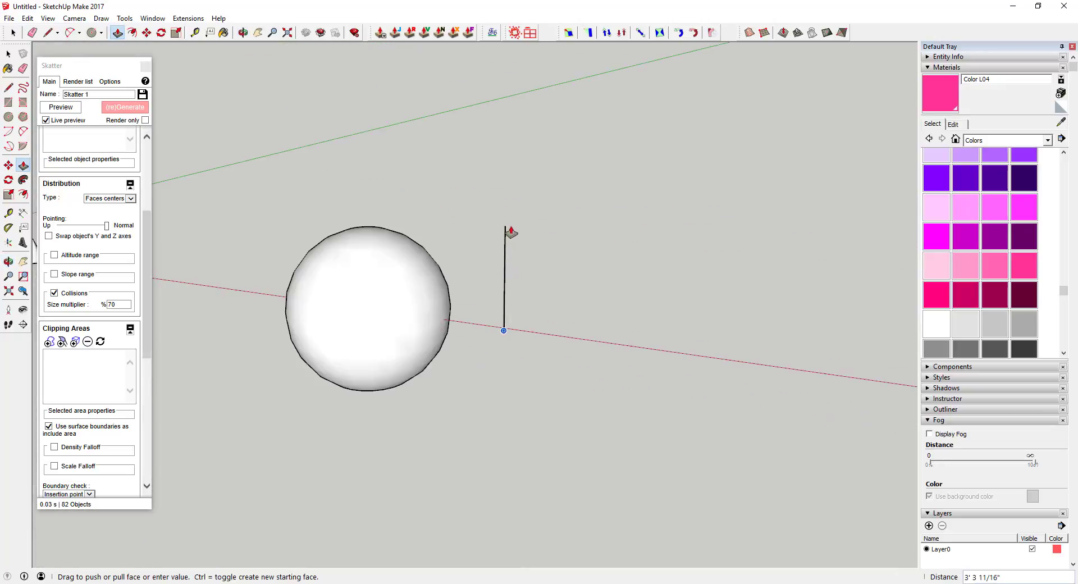
left_click(512, 223)
key("space")
Window-select the whole thin cylinder.
scroll(492, 258, "up", 5)
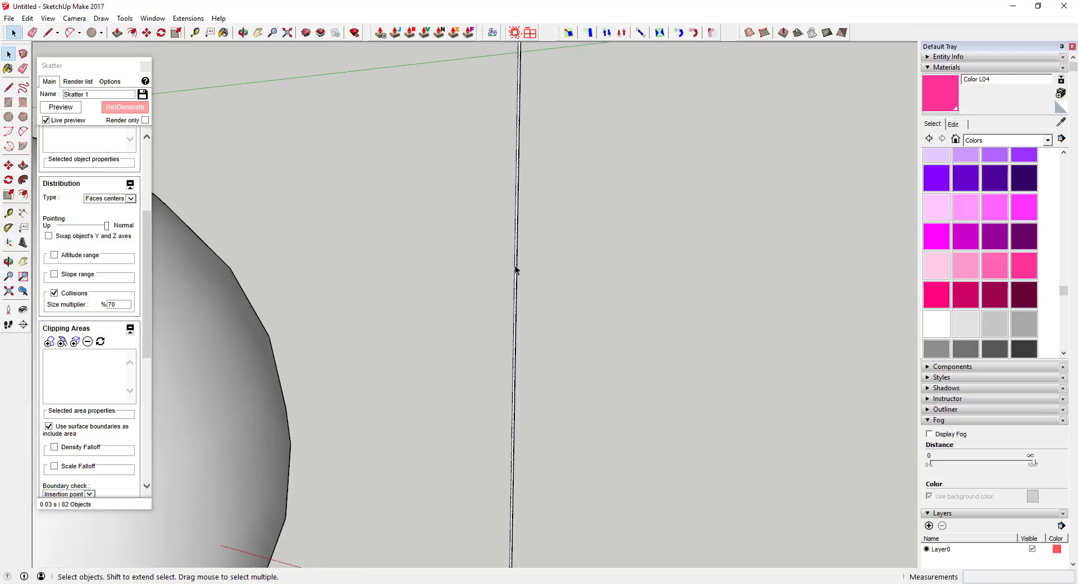
scroll(515, 269, "down", 3)
left_click_drag(465, 117, 559, 396)
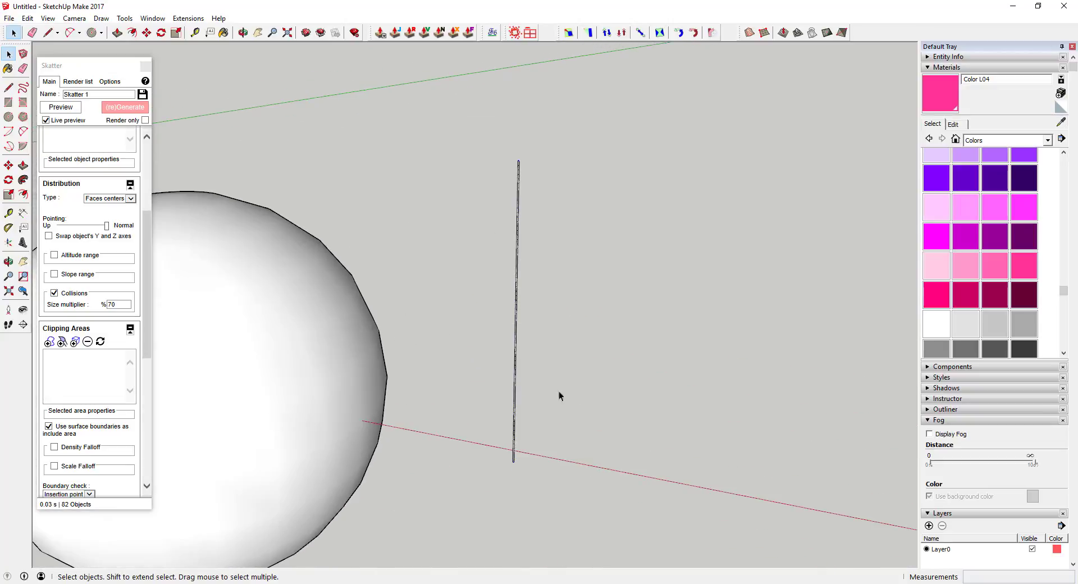
scroll(516, 282, "up", 4)
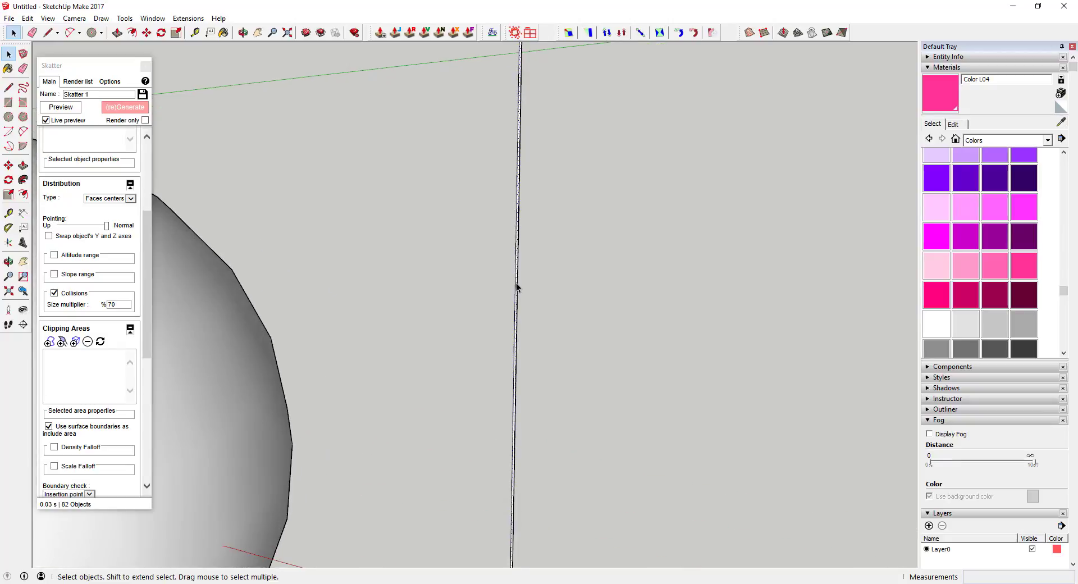
scroll(517, 283, "up", 2)
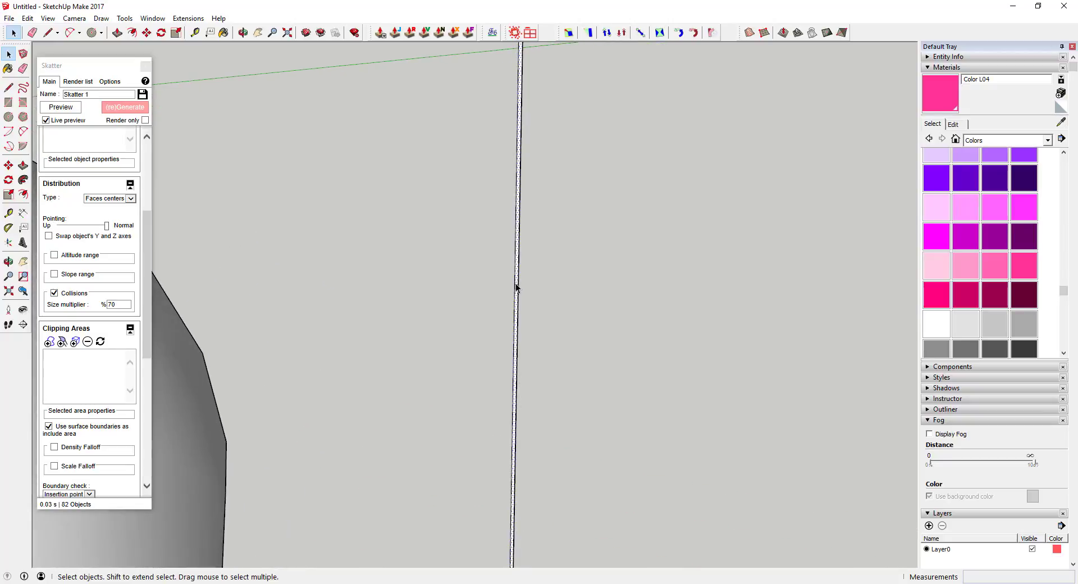
Turn the thin cylinder into a component named 'grass'.
right_click(516, 283)
left_click(517, 262)
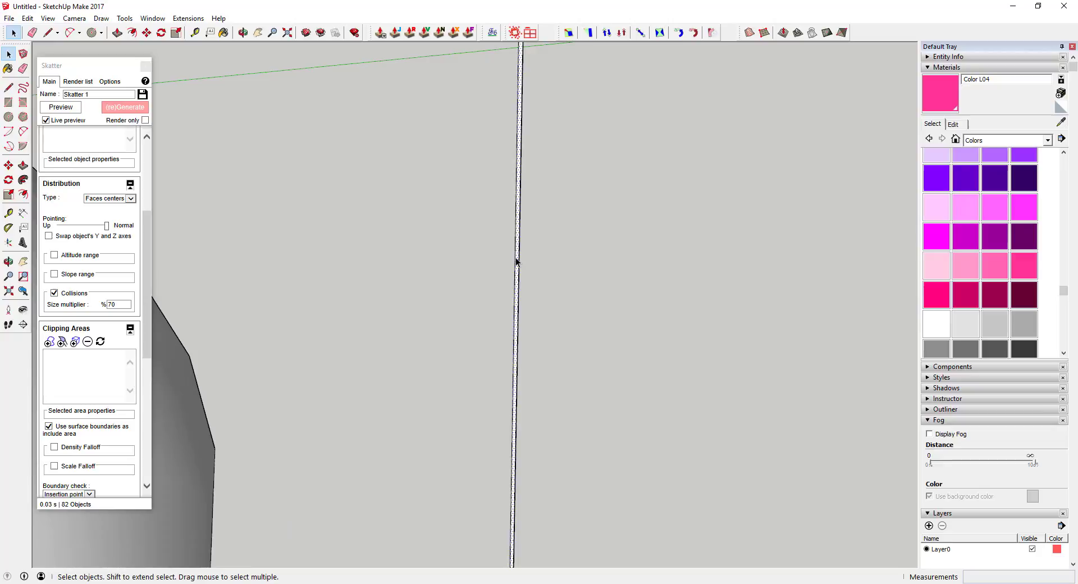
left_click(517, 263)
right_click(516, 259)
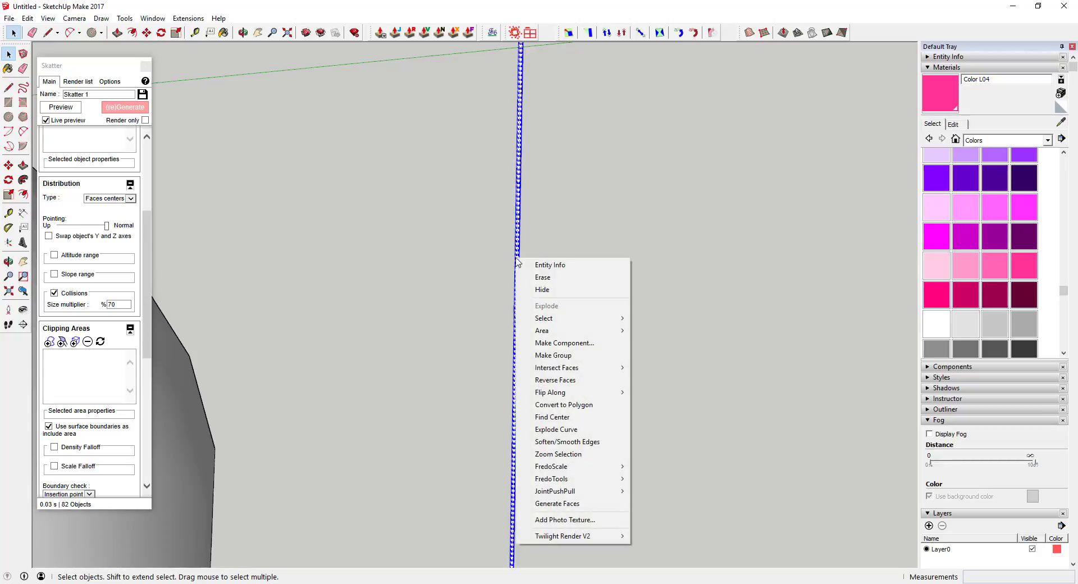
left_click(563, 343)
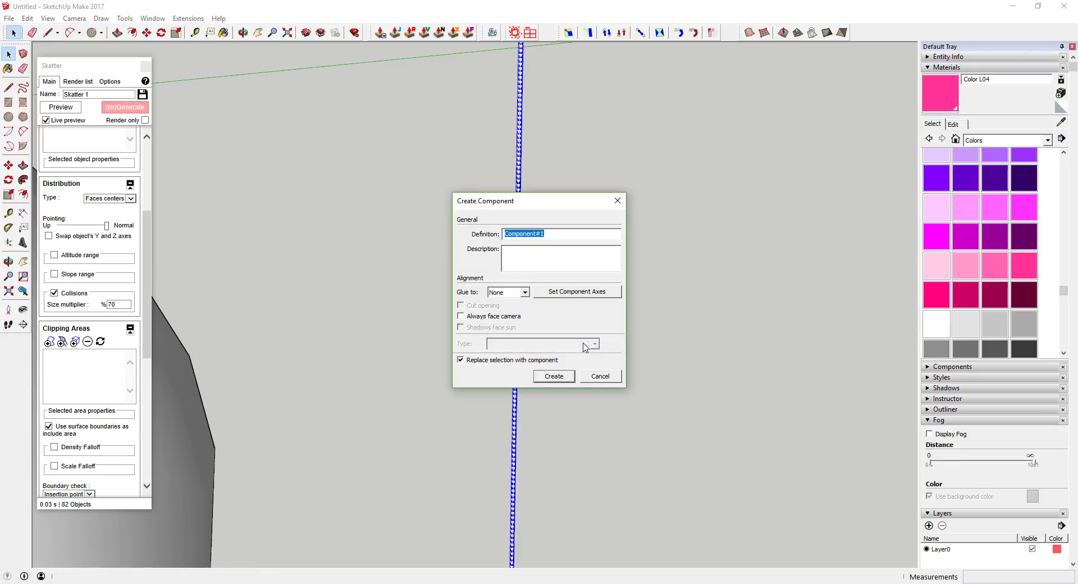
type("grass")
key("Return")
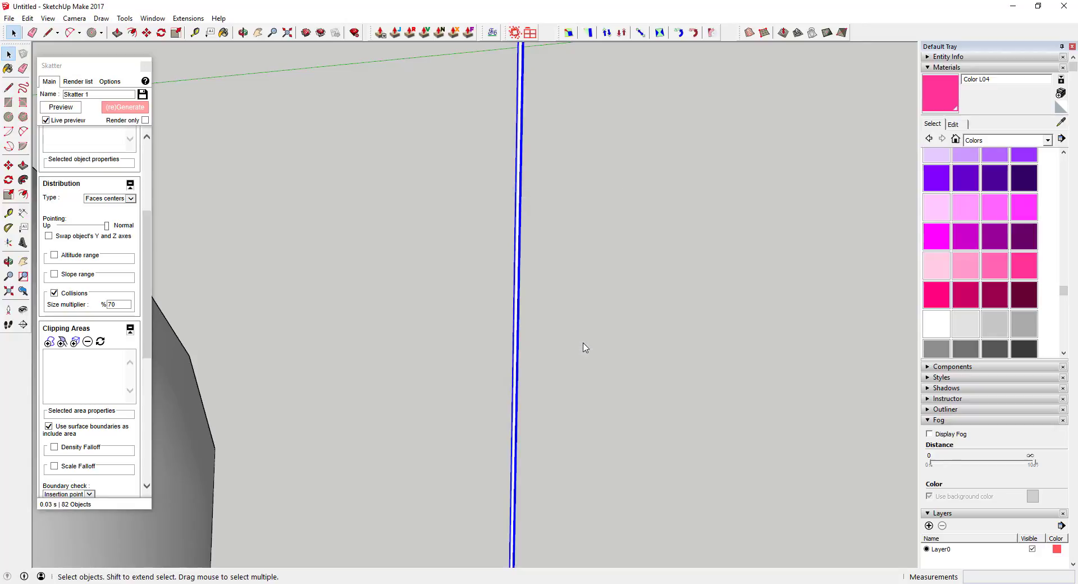
Select the grouped sphere and frame it together with the spine.
scroll(535, 319, "down", 5)
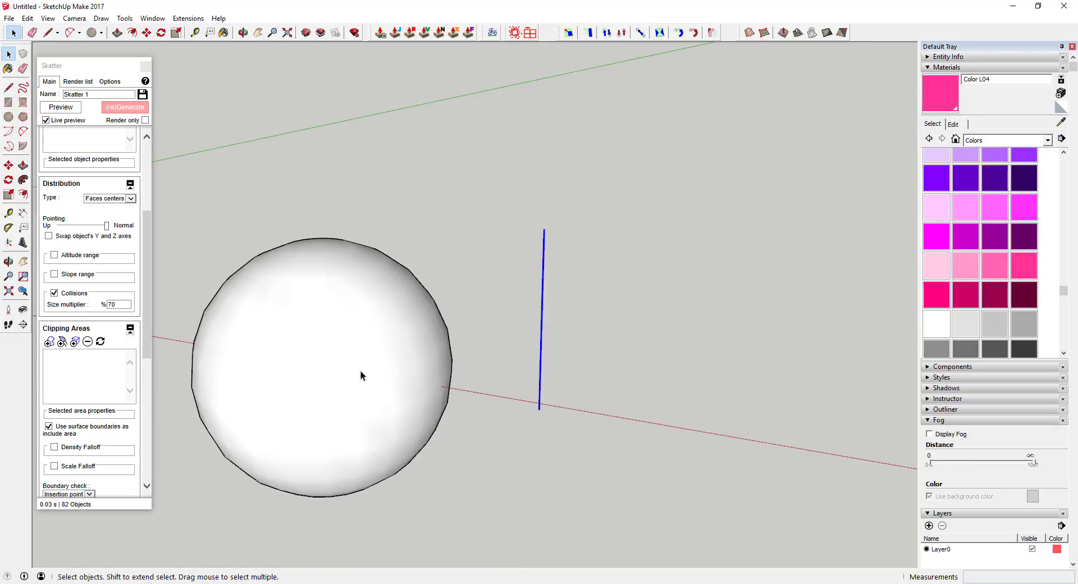
left_click(347, 345)
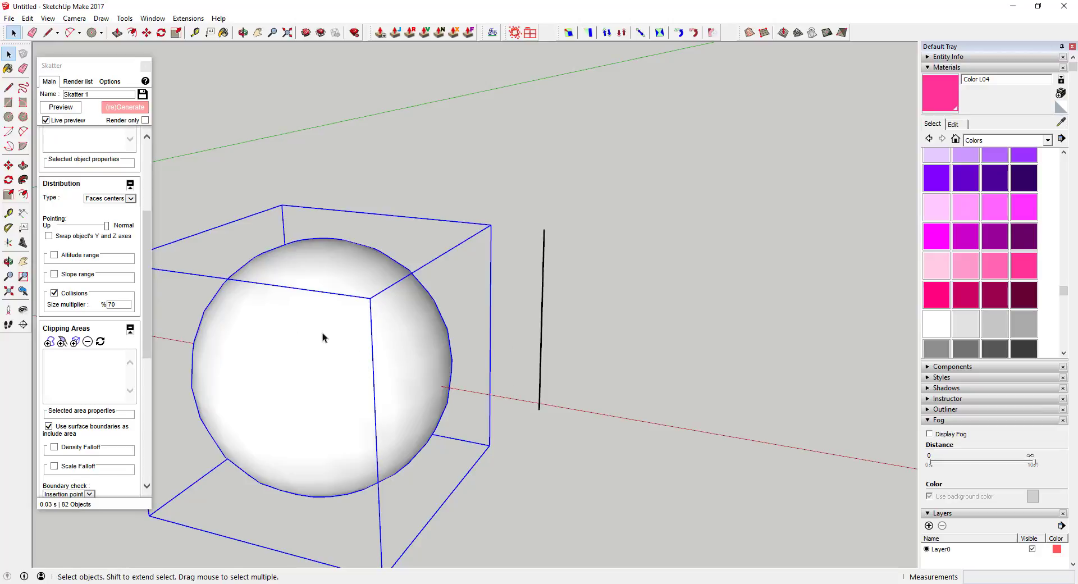
middle_click_drag(330, 342, 450, 308, "shift")
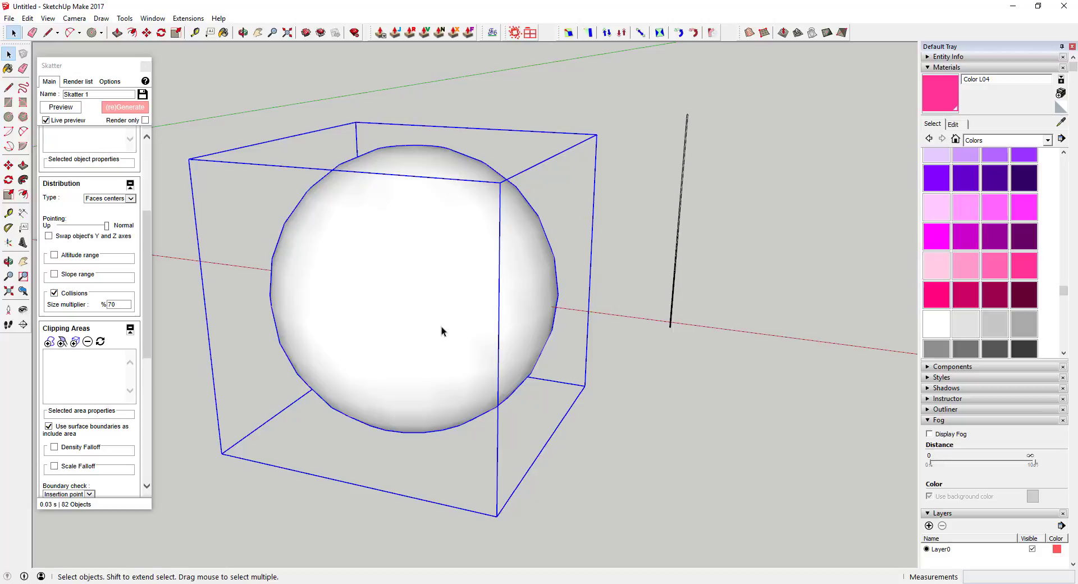
Add a new empty scatter, Skatter 2, from the Skatter scatter list.
left_click(77, 81)
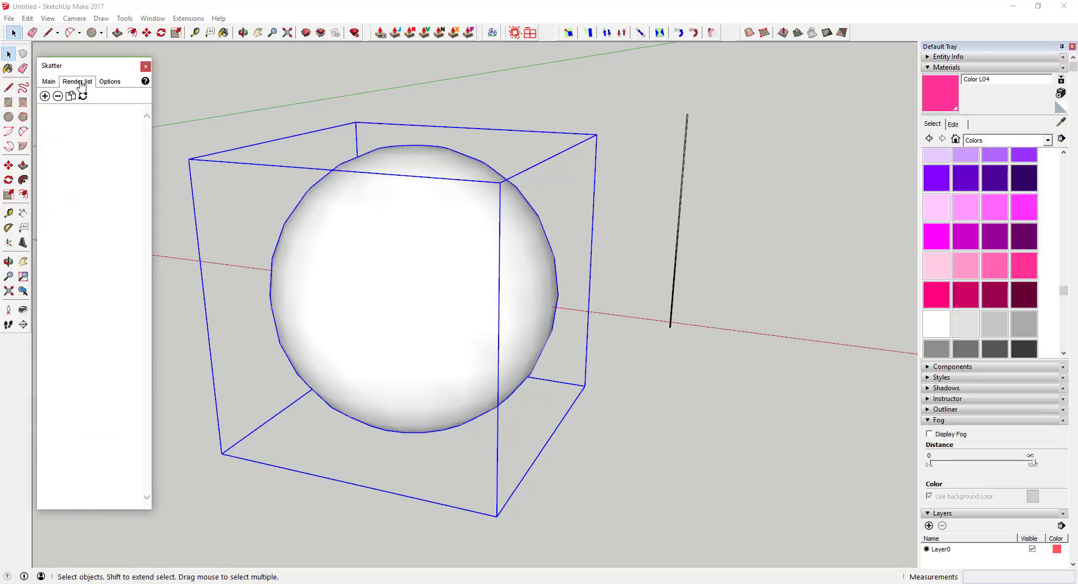
left_click(45, 97)
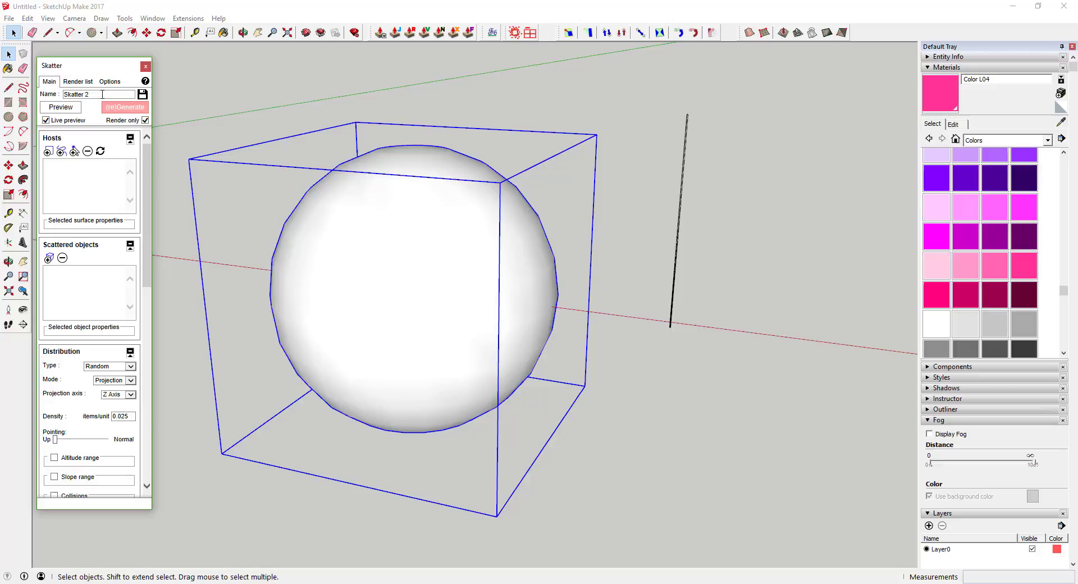
left_click(77, 82)
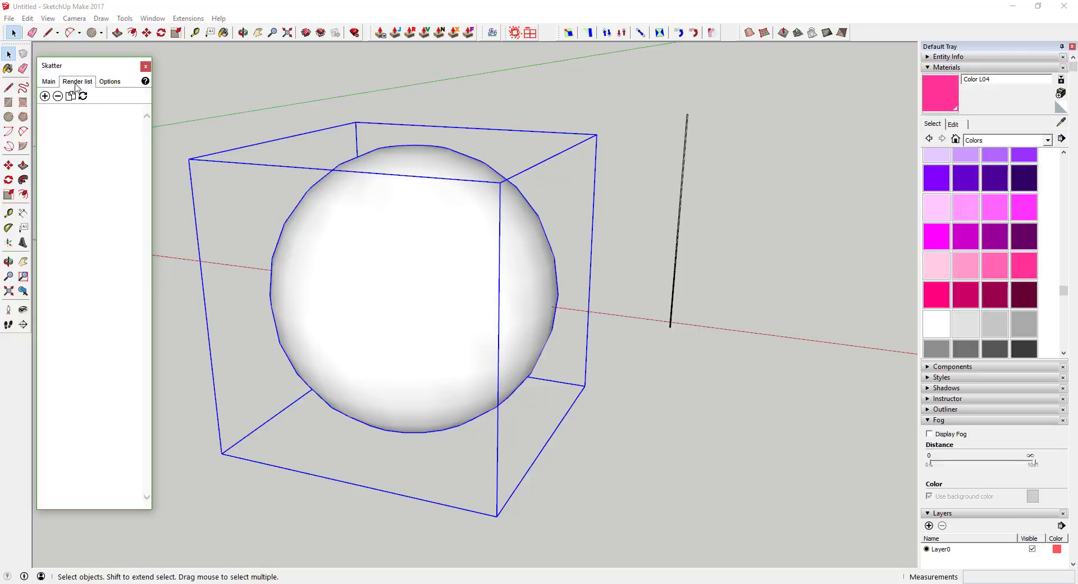
left_click(44, 97)
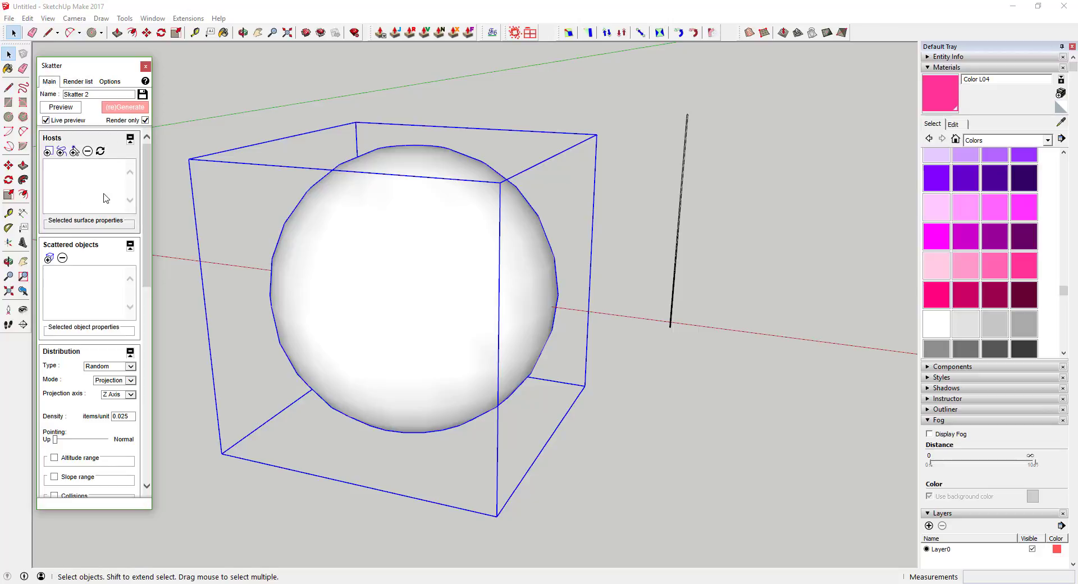
scroll(445, 274, "down", 3)
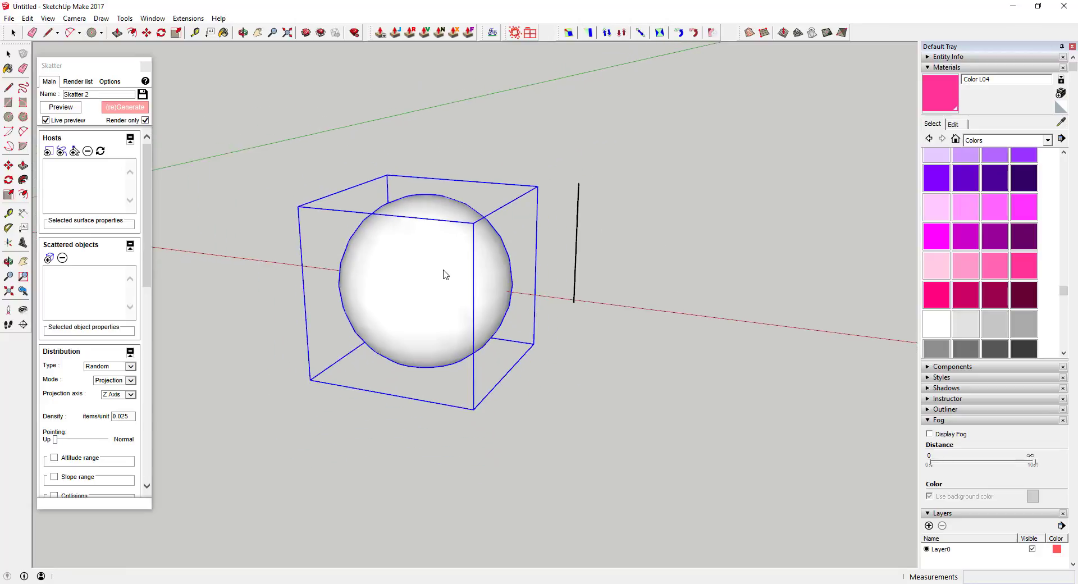
scroll(443, 278, "up", 3)
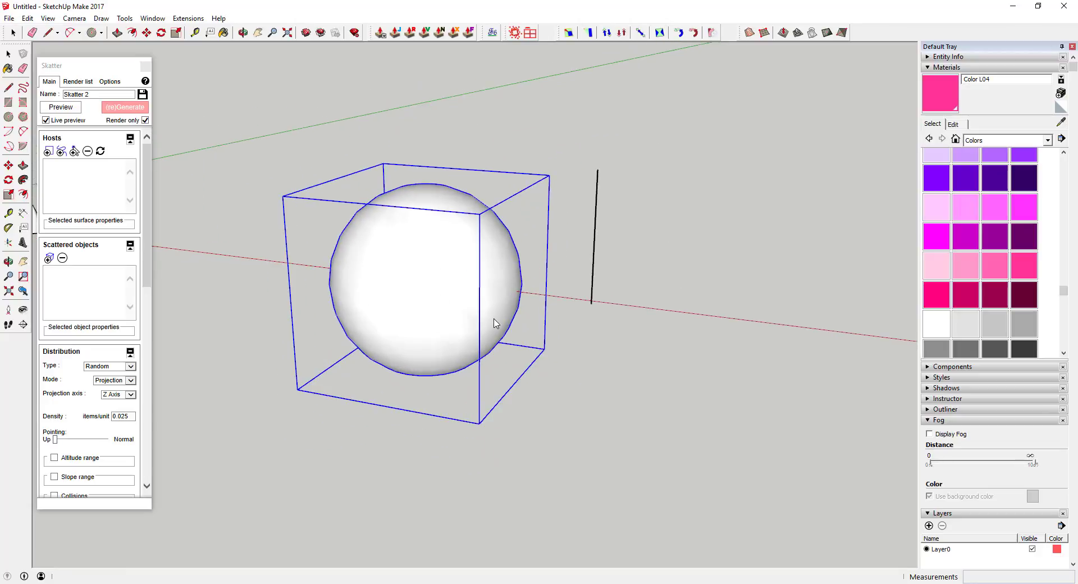
Set the sphere as host and the black Koosh stem as scattered object, with Render only off.
left_click(48, 151)
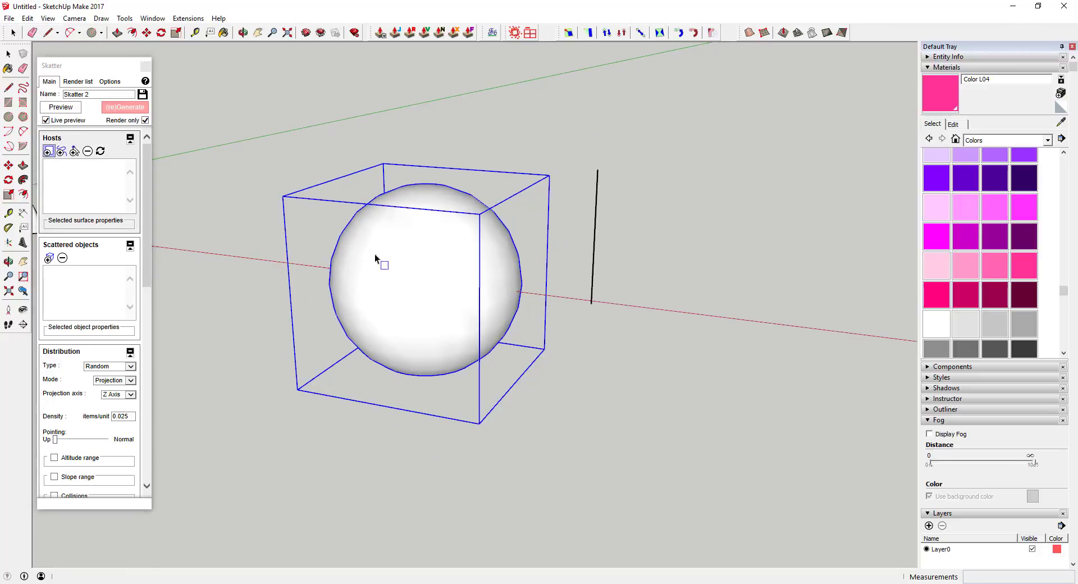
left_click(421, 267)
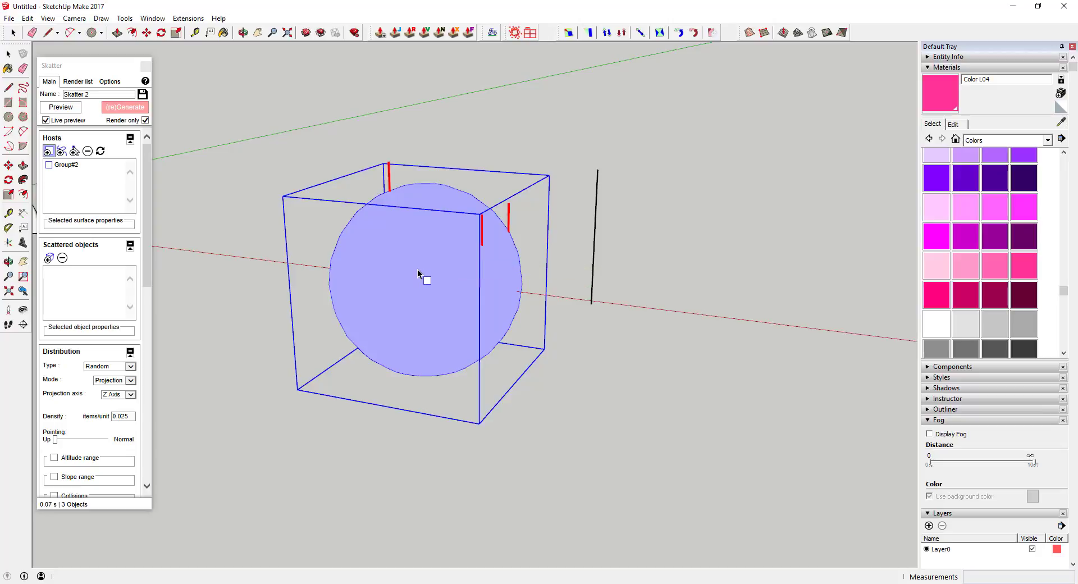
left_click(49, 258)
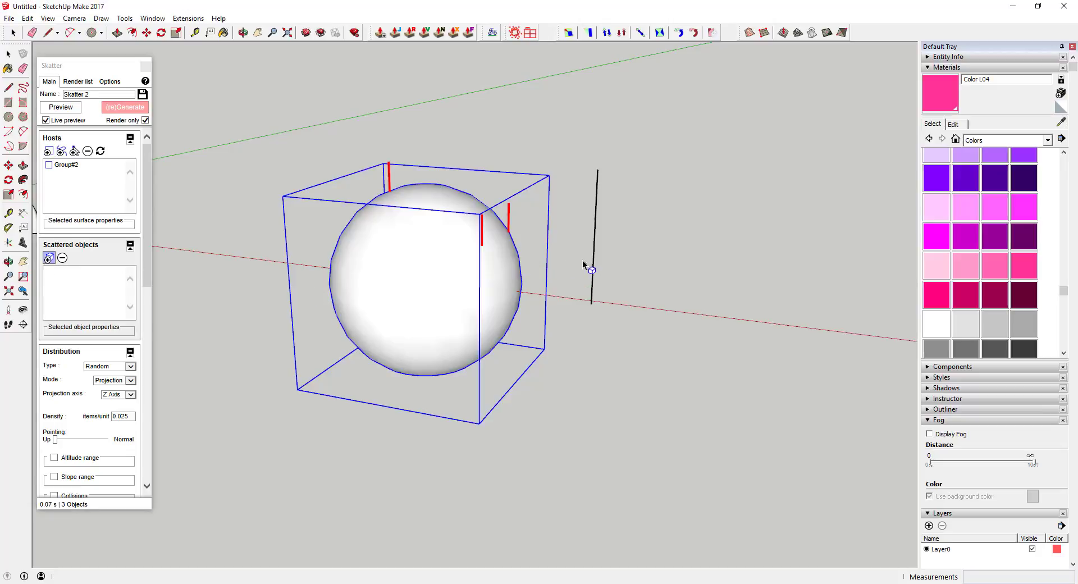
left_click(594, 250)
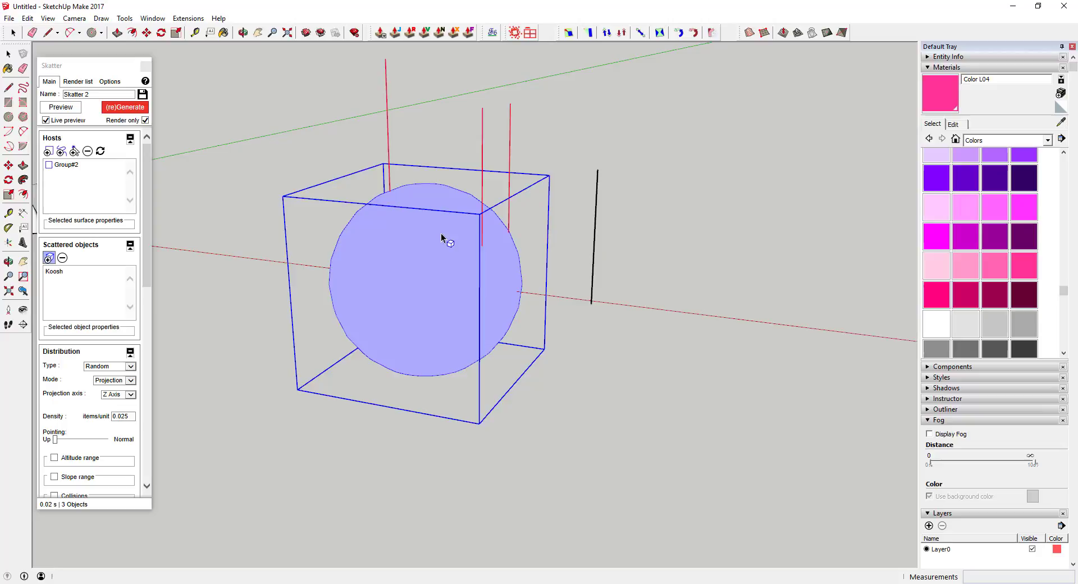
left_click(145, 120)
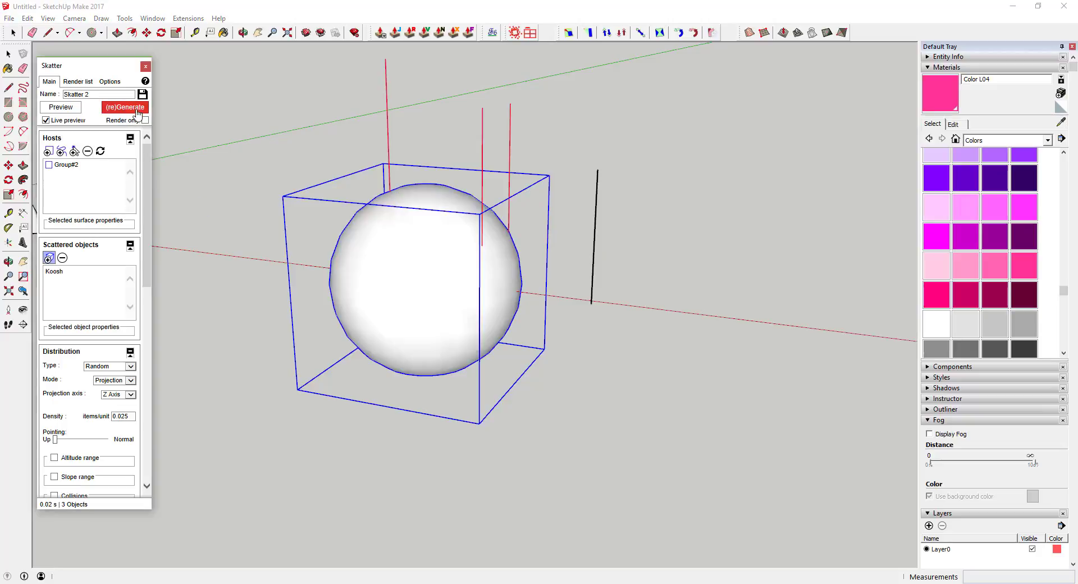
Orbit around the sphere to inspect the generated spines.
middle_click_drag(477, 272, 474, 241)
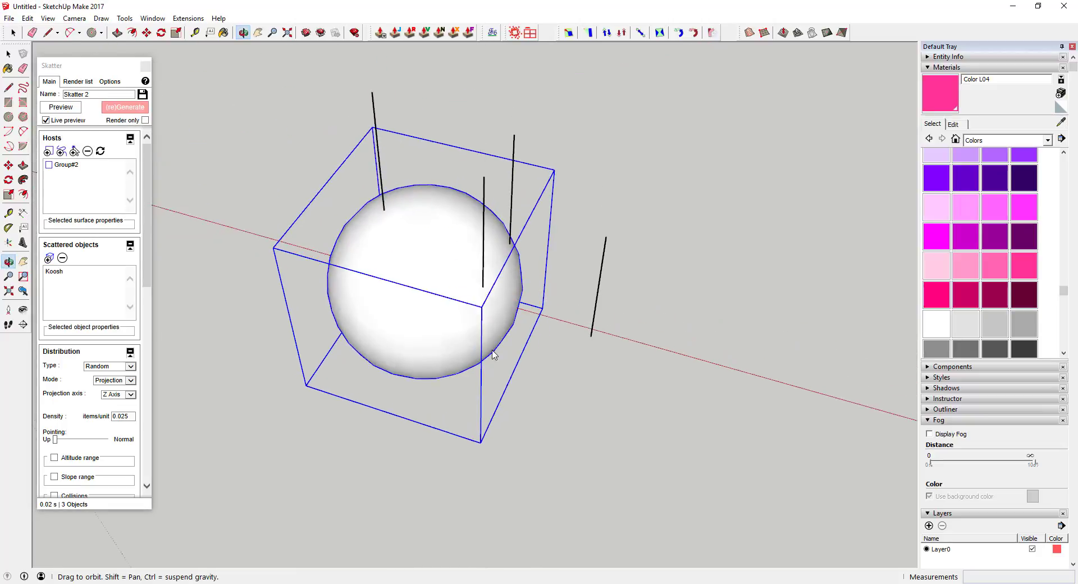
scroll(471, 228, "up", 5)
scroll(472, 228, "down", 5)
middle_click_drag(421, 264, 453, 318)
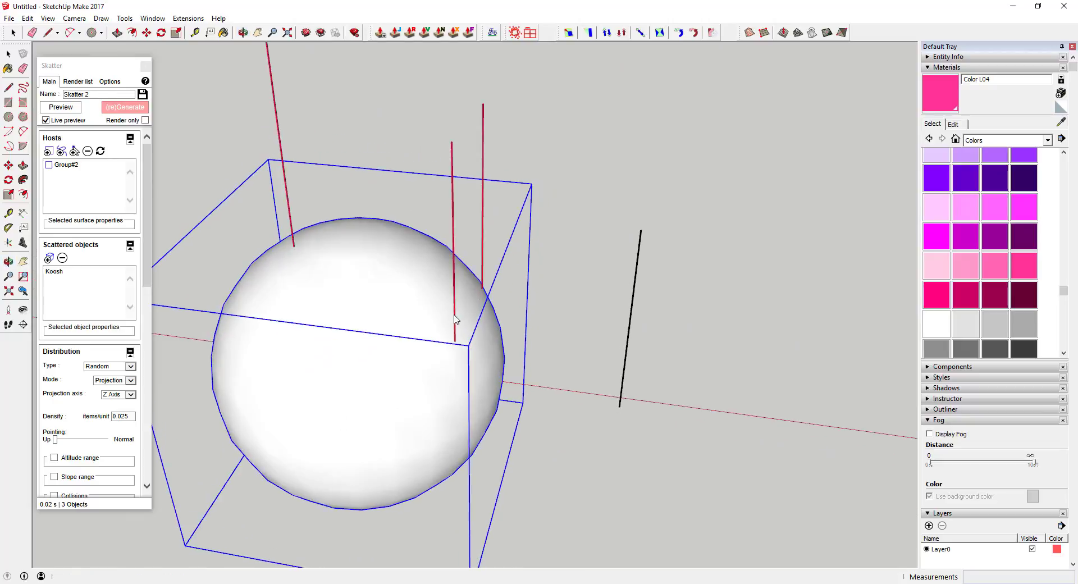
scroll(409, 331, "down", 2)
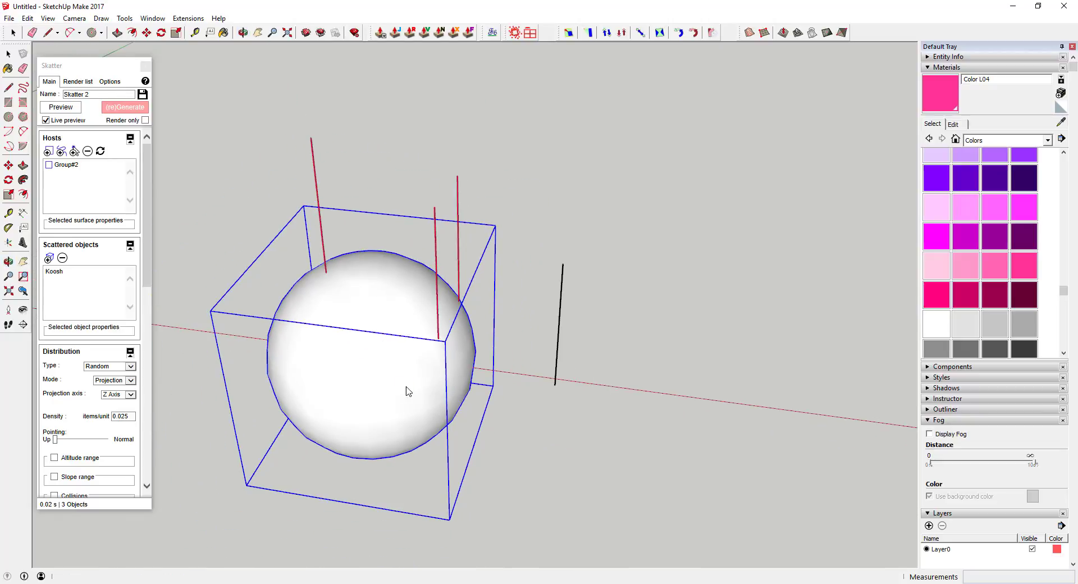
middle_click_drag(409, 392, 370, 334)
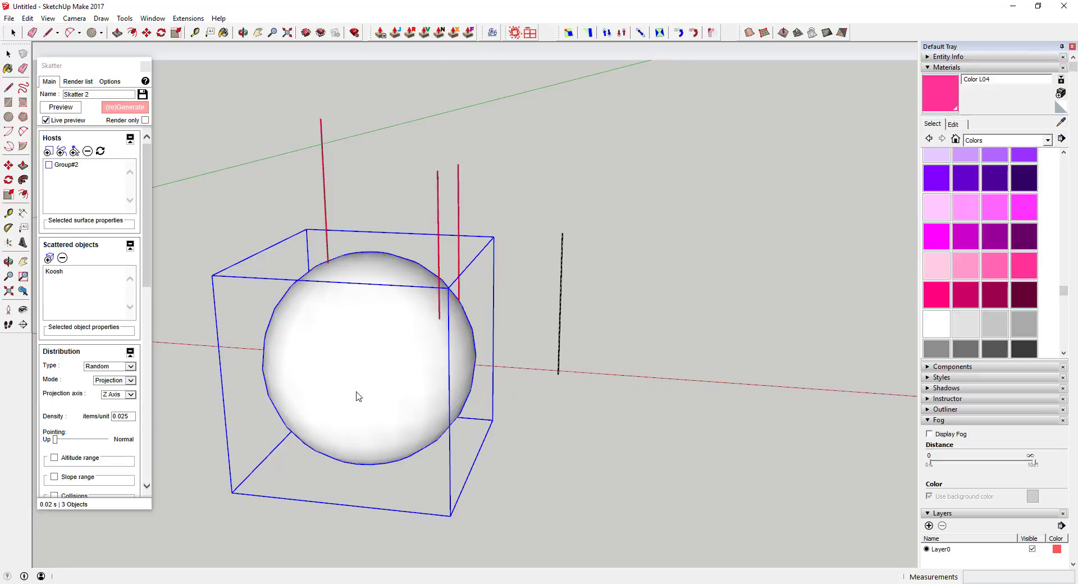
left_click(112, 367)
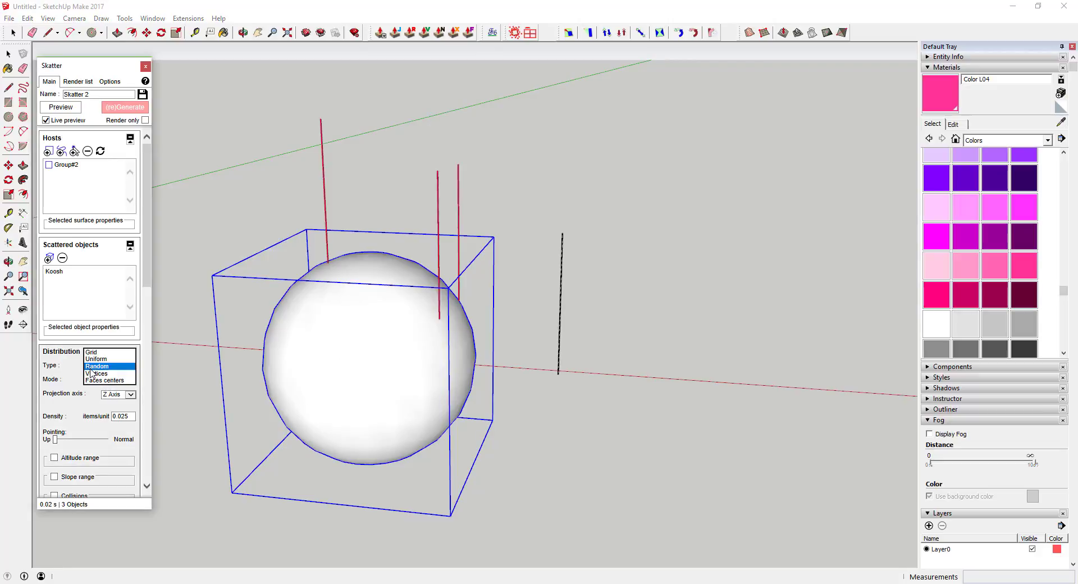
Keep Random distribution, set Distribution Mode to Wrap (UV), and regenerate the scatter.
left_click(51, 370)
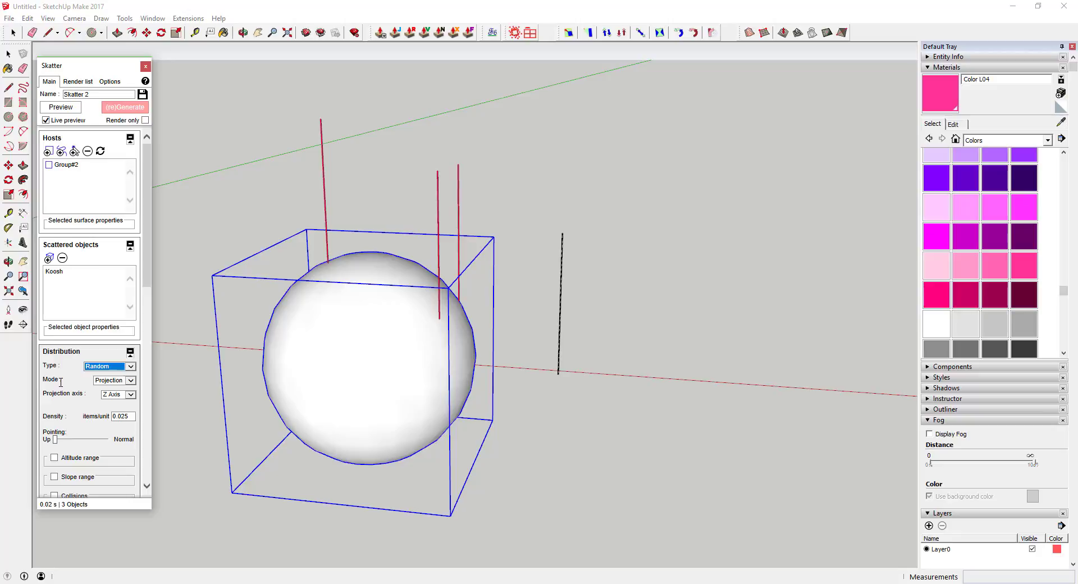
left_click(98, 370)
left_click(98, 371)
left_click(112, 382)
left_click(112, 387)
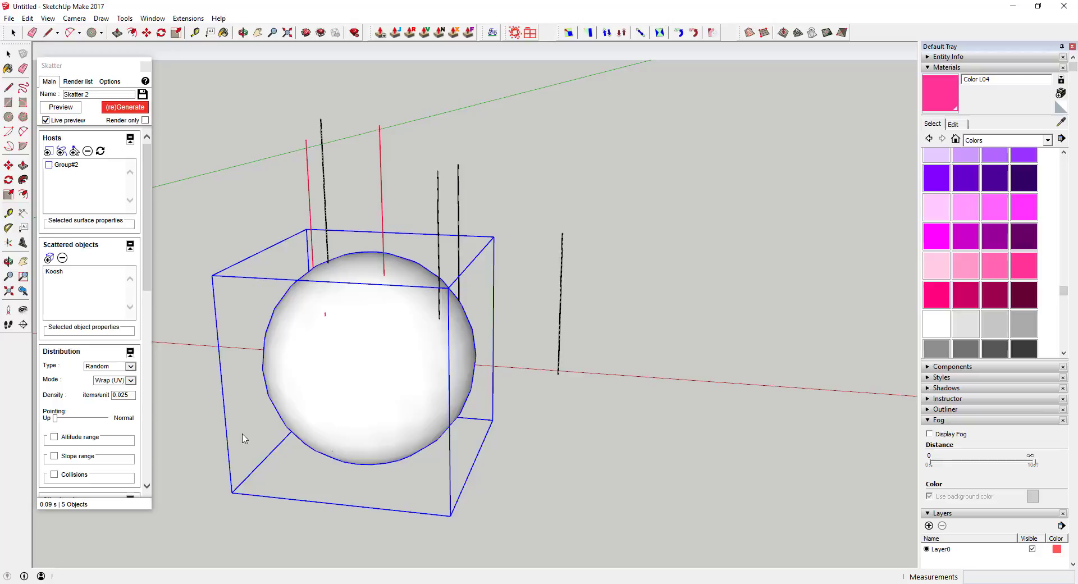
left_click(124, 107)
Set Pointing to Normal so spines face outward, and regenerate the scatter.
middle_click_drag(427, 314, 662, 309)
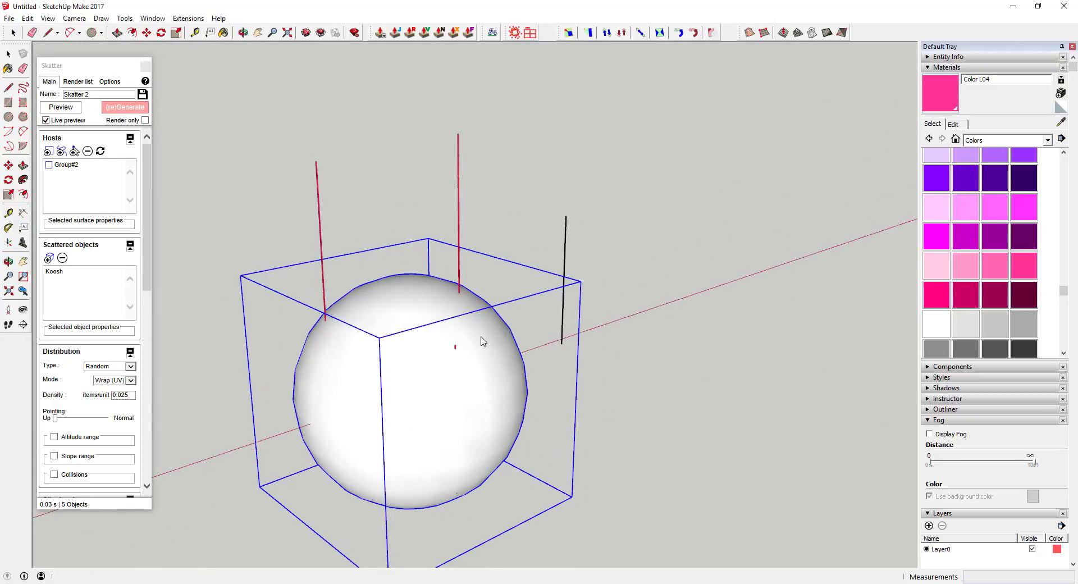
middle_click_drag(585, 384, 221, 397)
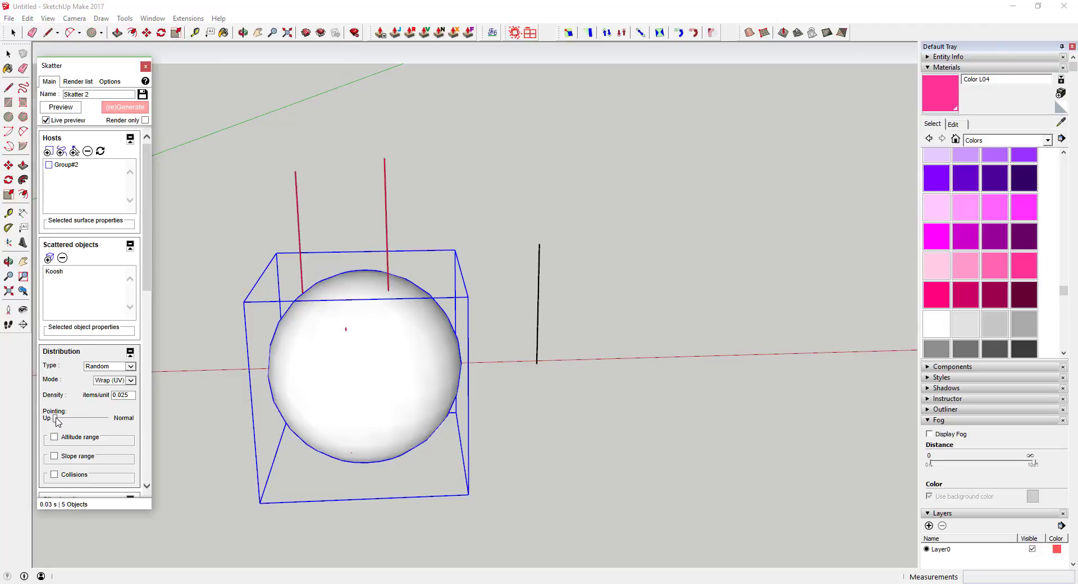
left_click_drag(55, 418, 117, 421)
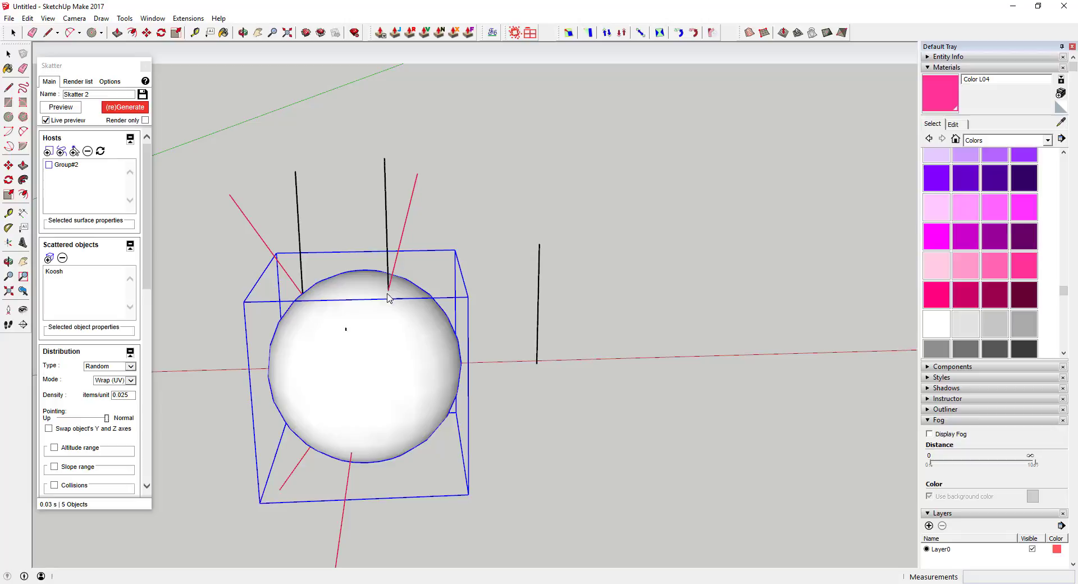
left_click(118, 113)
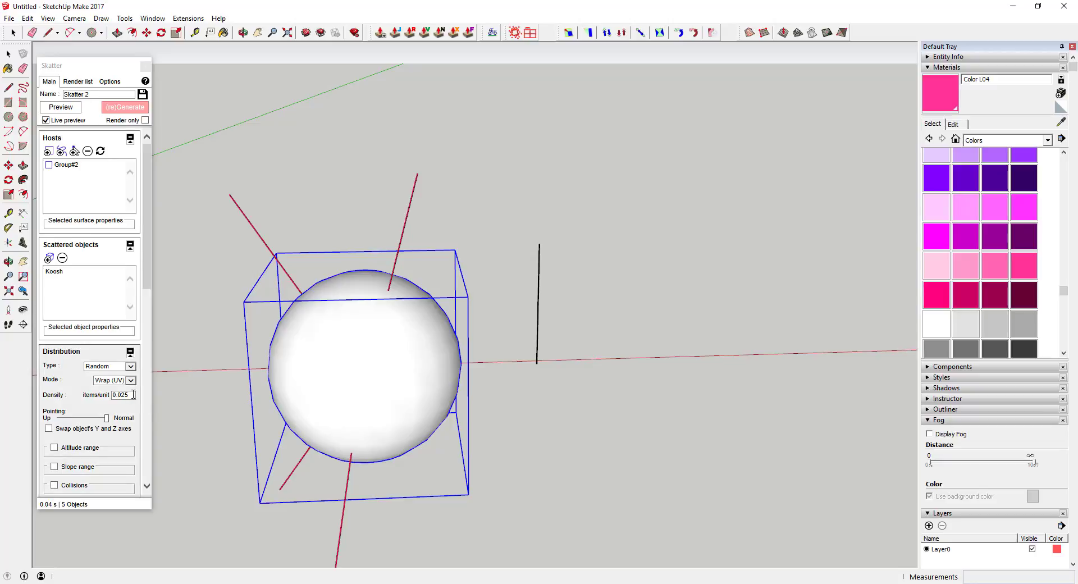
Change Density to 0.075 items per unit and regenerate the scatter.
middle_click_drag(421, 421, 330, 404)
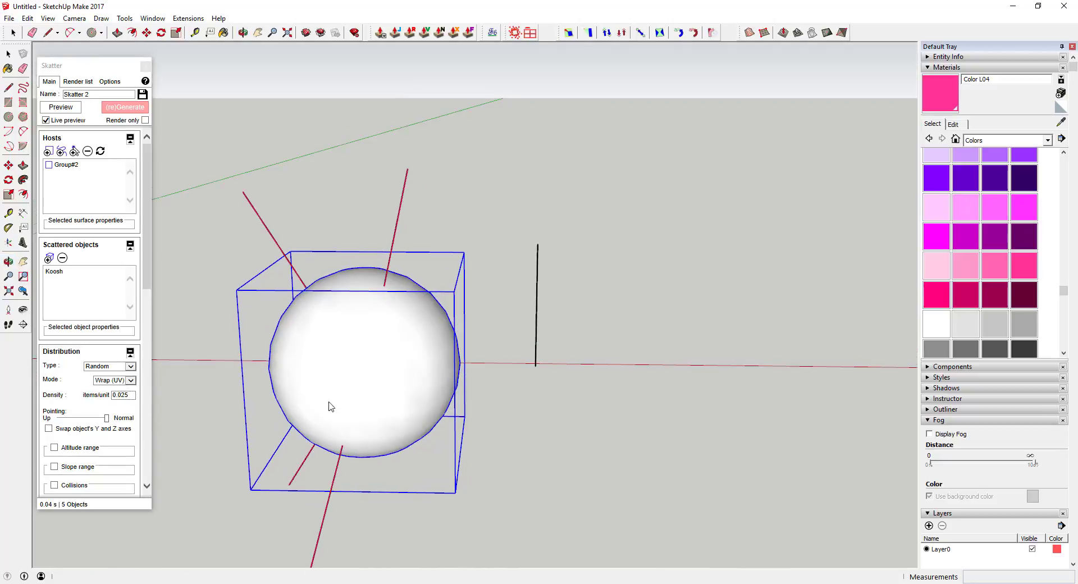
left_click(122, 396)
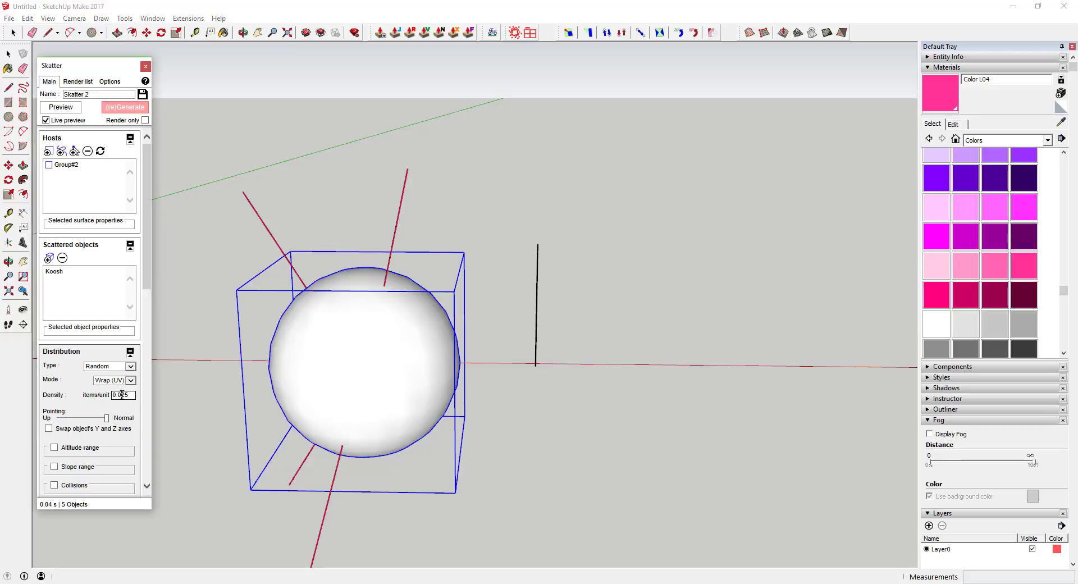
left_click_drag(122, 395, 156, 400)
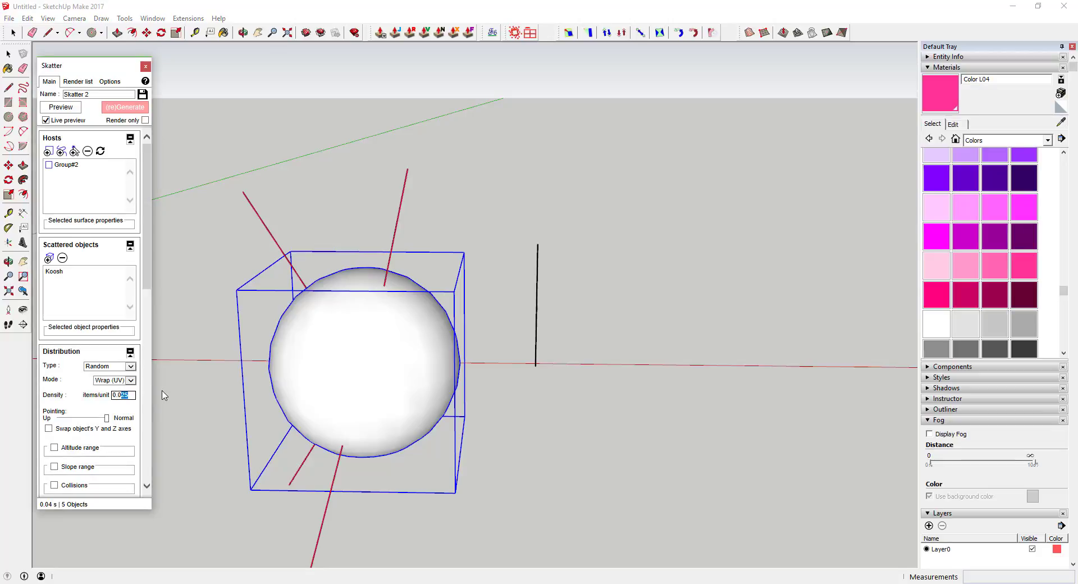
key("Return")
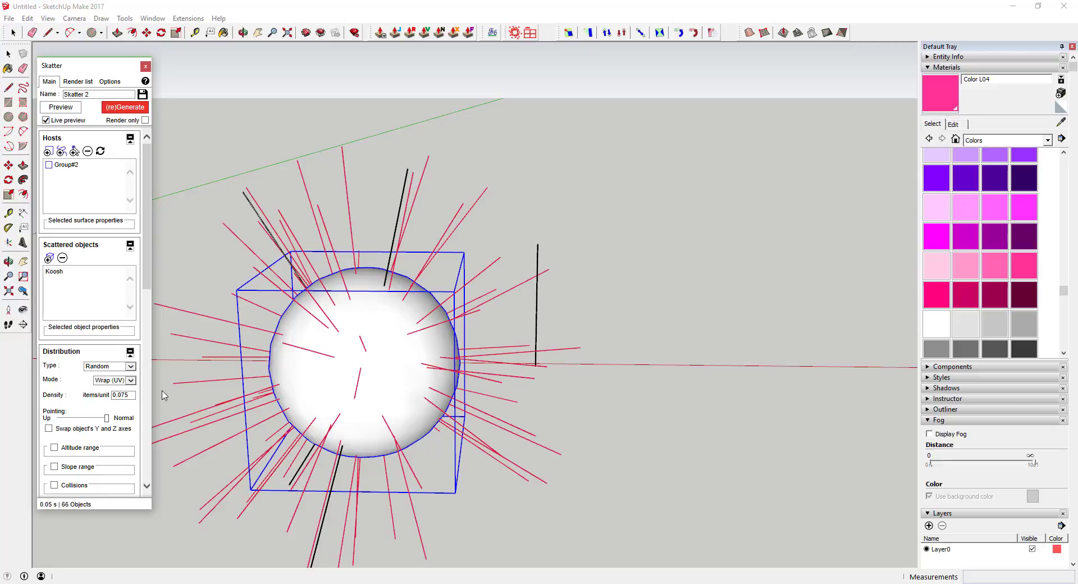
left_click(123, 111)
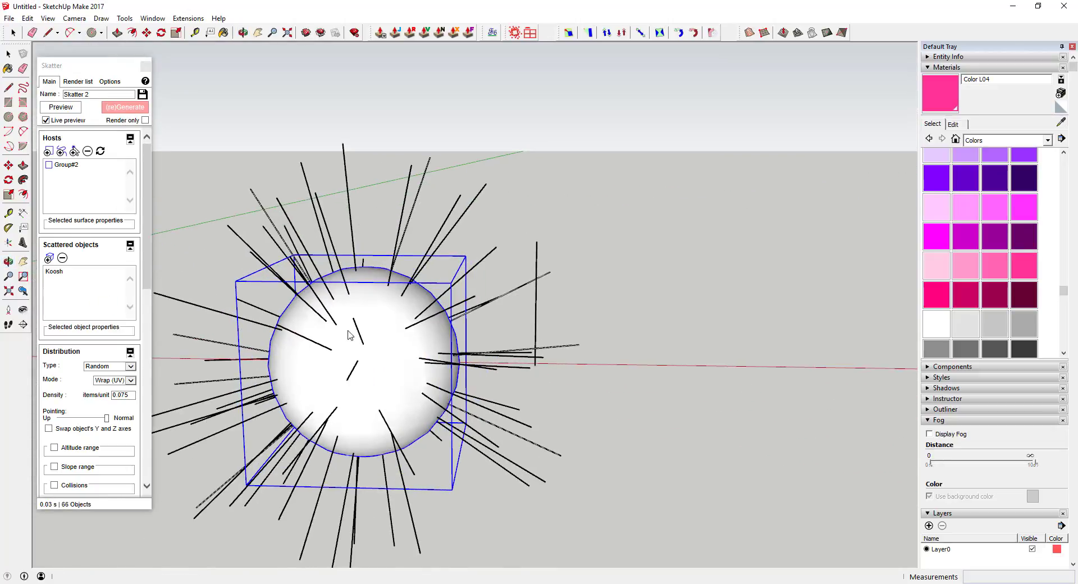
Replace the Density value with 1.
scroll(348, 335, "down", 2)
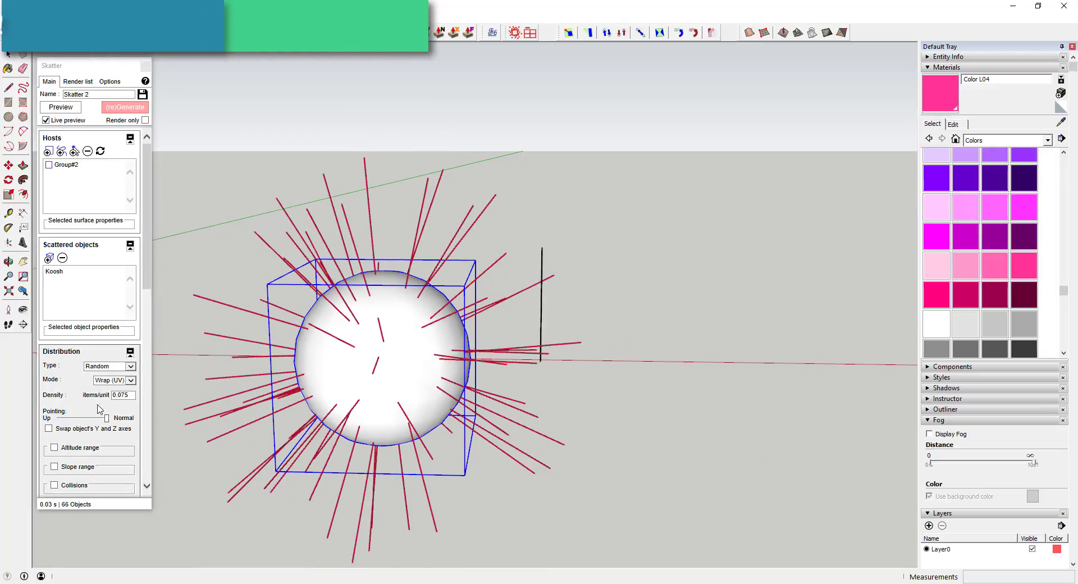
double_click(119, 395)
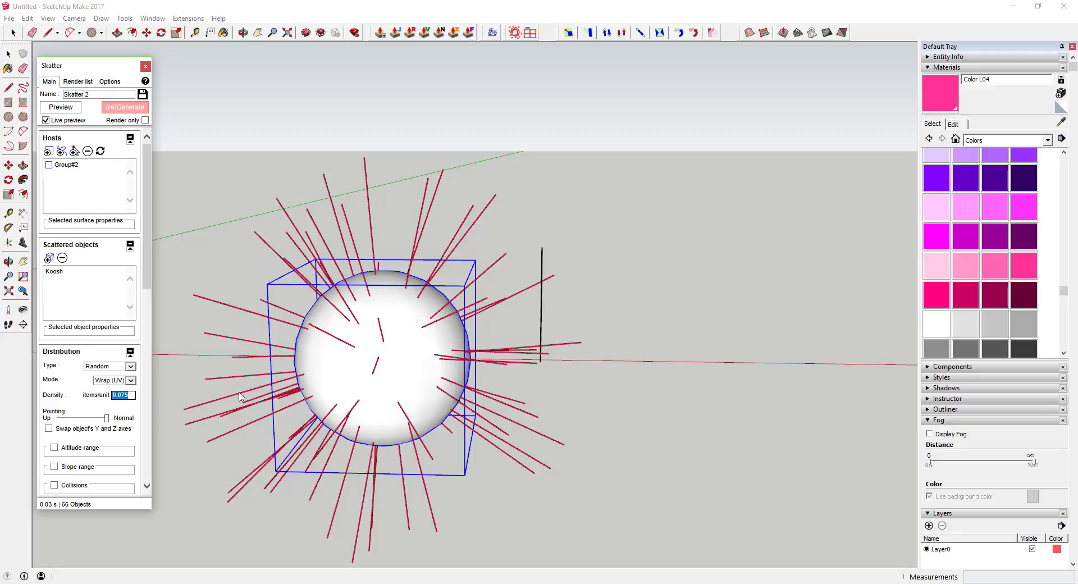
type("1")
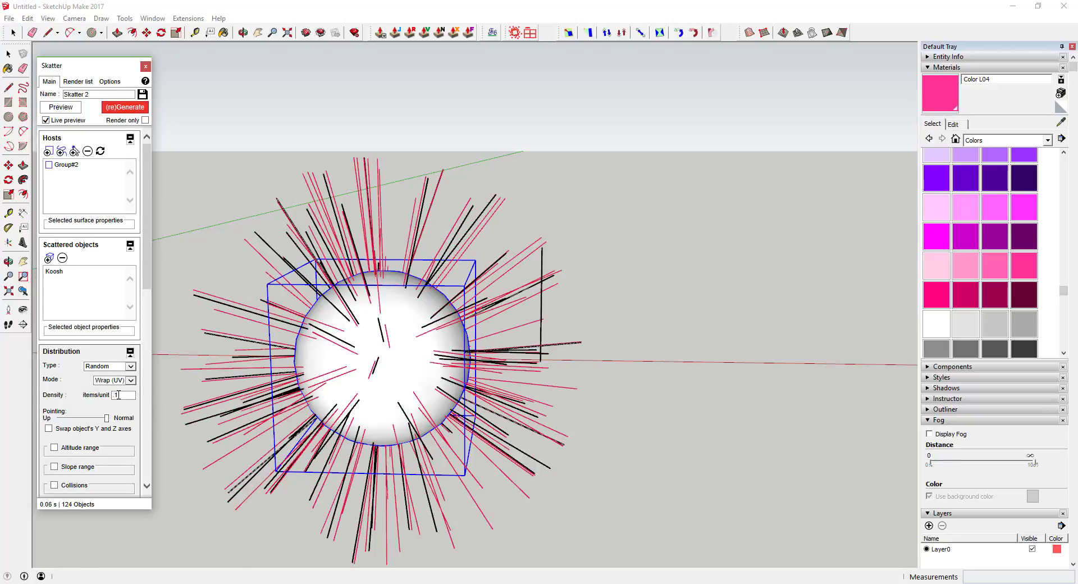
left_click_drag(118, 395, 89, 396)
key("Return")
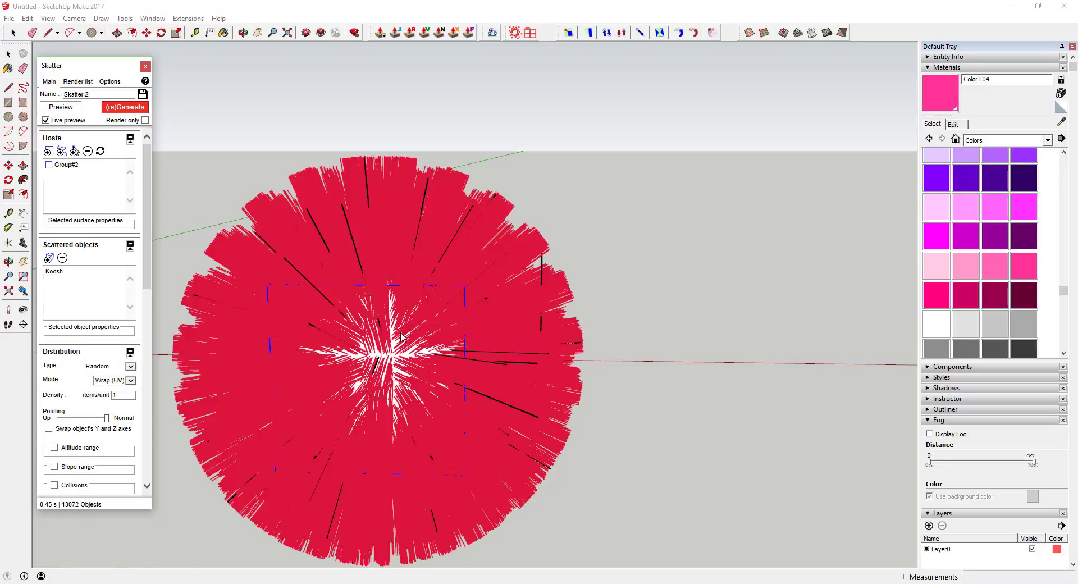
middle_click_drag(336, 352, 193, 297)
left_click(143, 149)
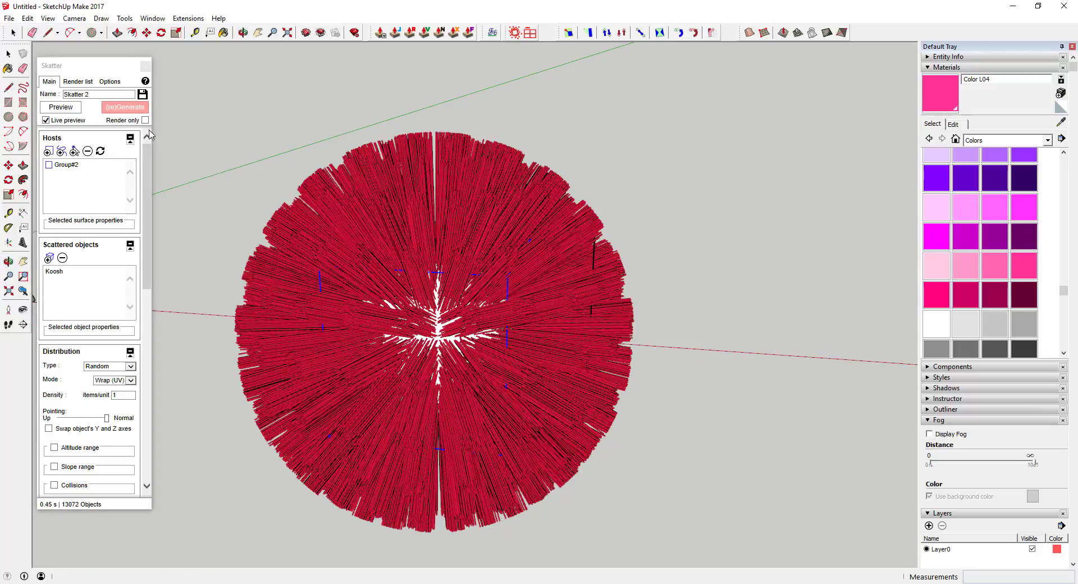
middle_click_drag(380, 309, 294, 292)
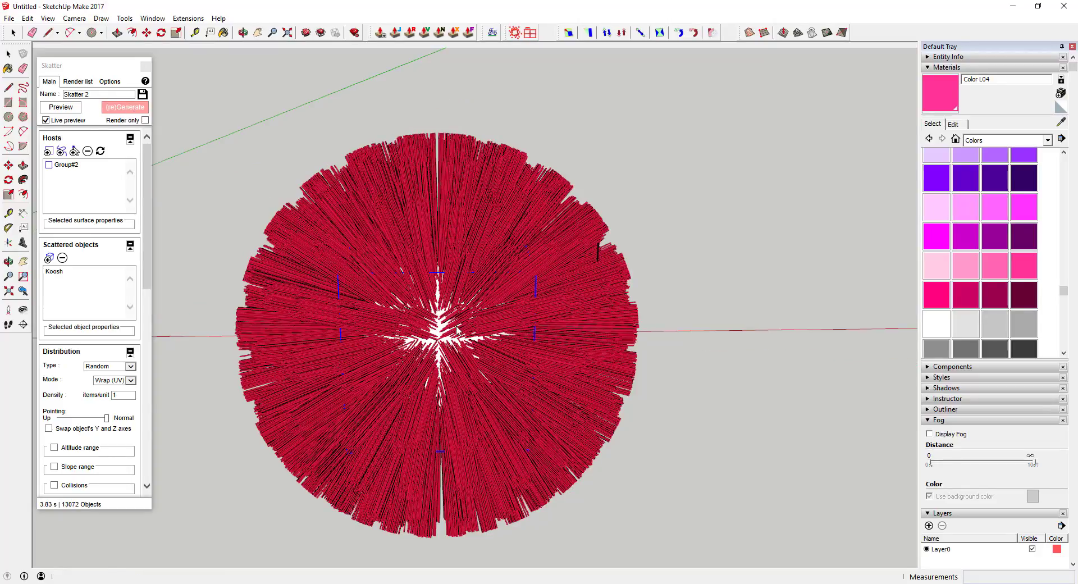
middle_click_drag(458, 330, 537, 314)
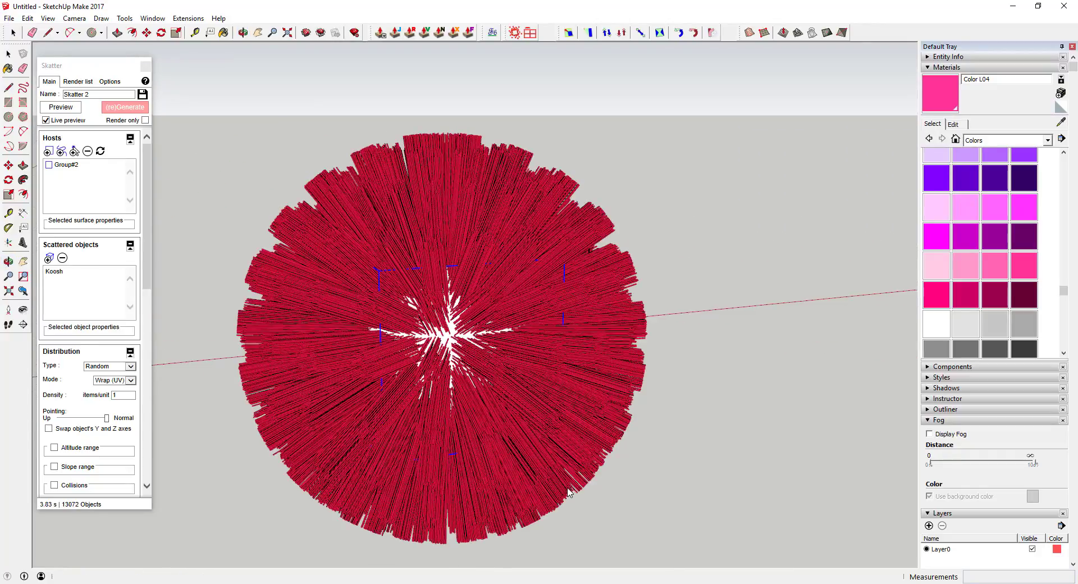
middle_click_drag(538, 450, 515, 413, "shift")
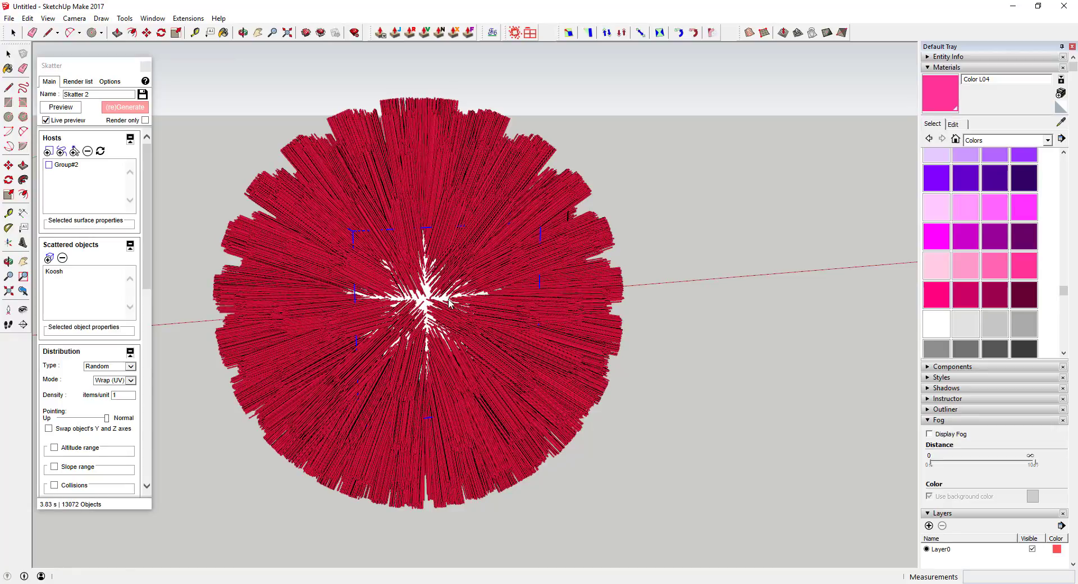
middle_click_drag(449, 302, 519, 435)
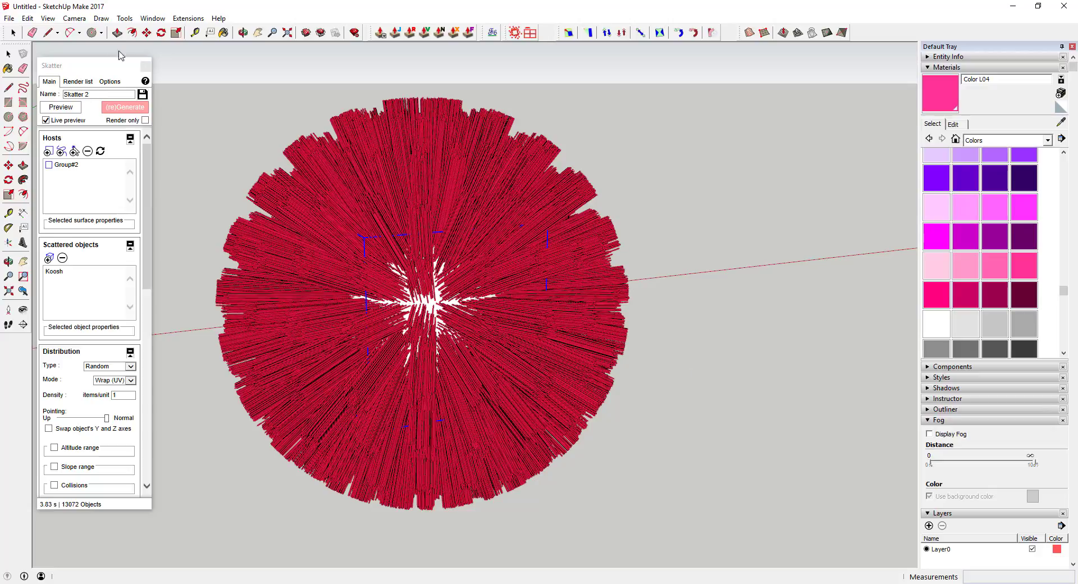
Paint the Skatter spines with pink Color L04 and expand the Styles panel.
left_click(13, 32)
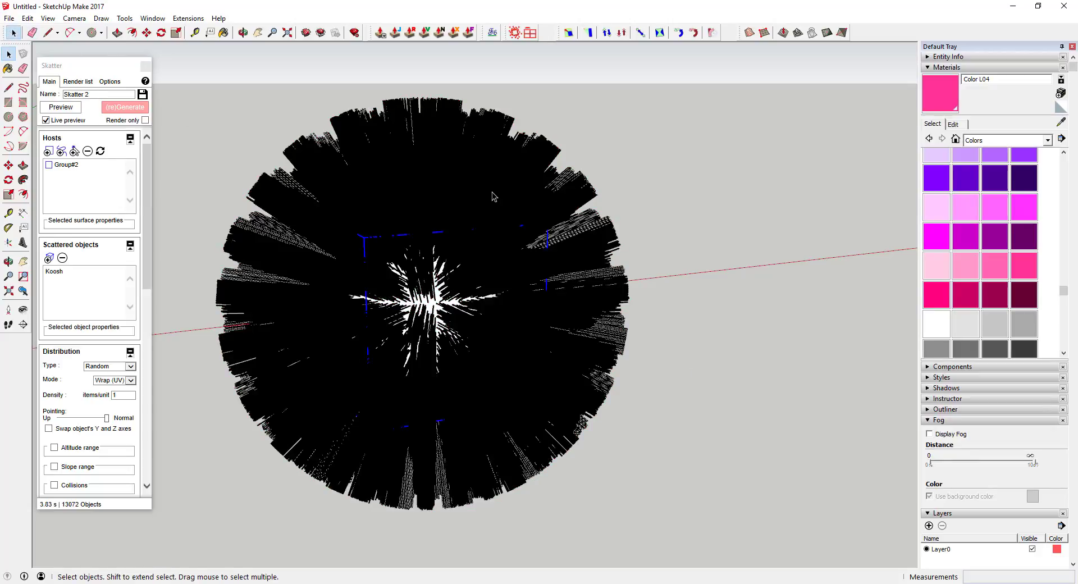
key("b")
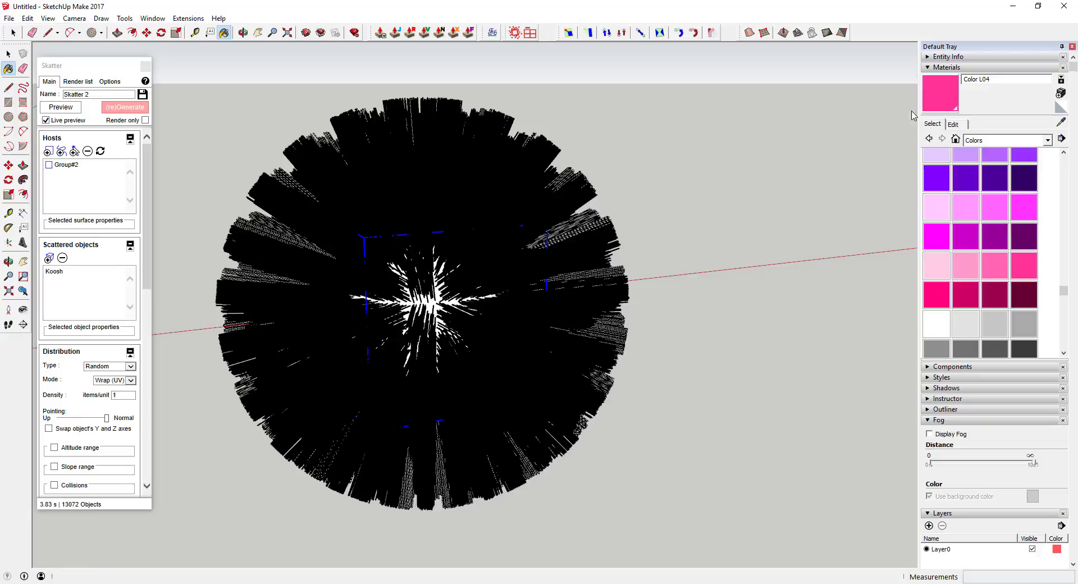
left_click(557, 201)
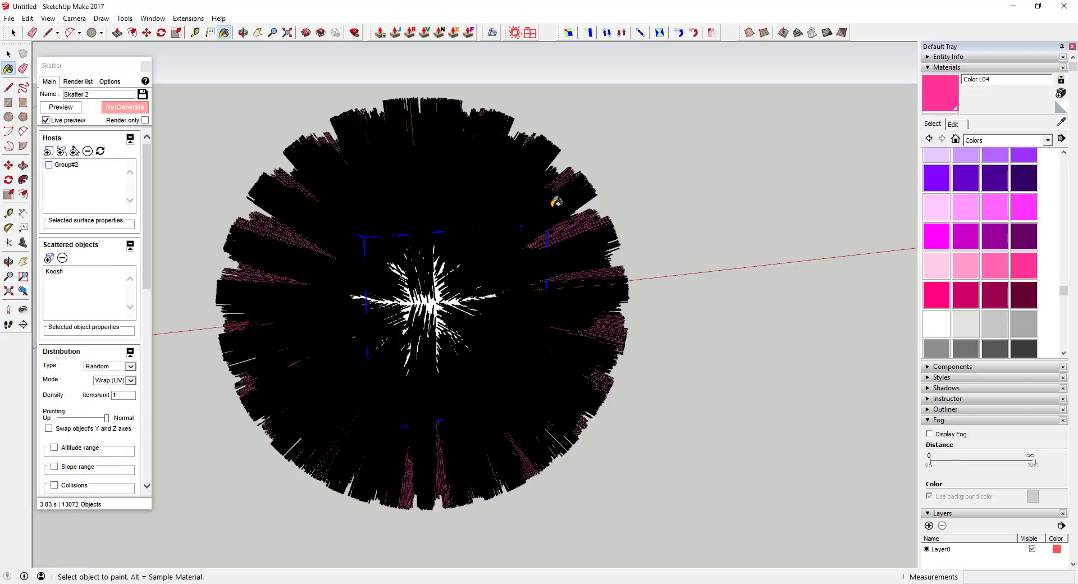
key("space")
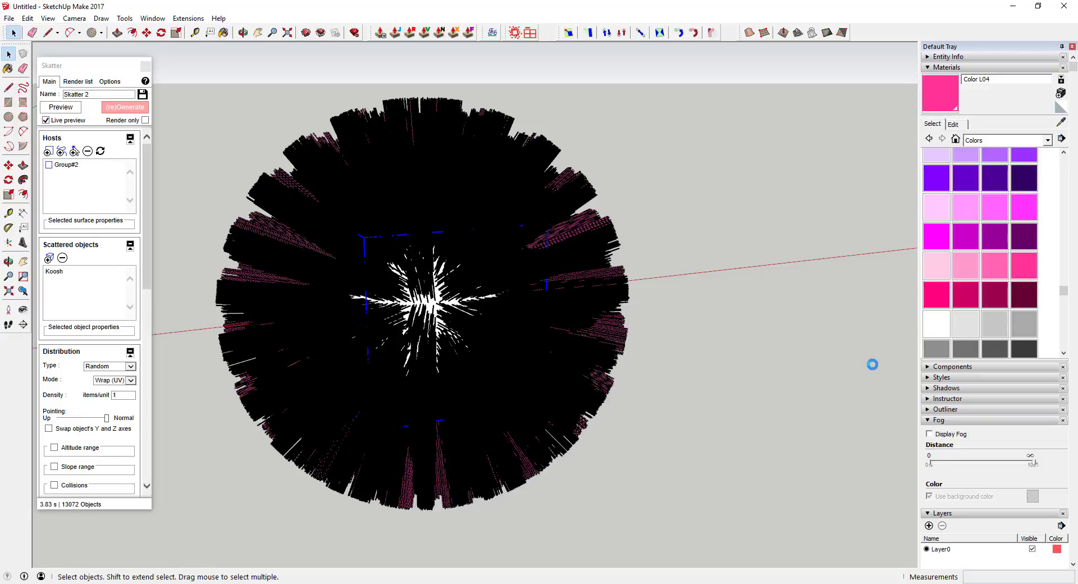
left_click(927, 378)
scroll(1005, 466, "down", 3)
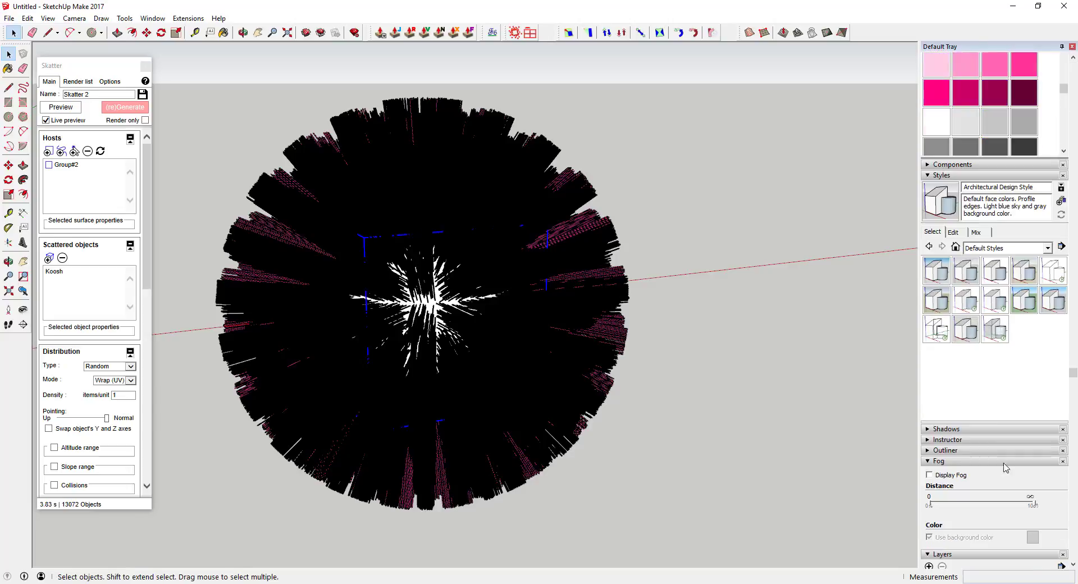
Apply the Shaded with textures style and orbit to see the pink spines.
left_click(992, 305)
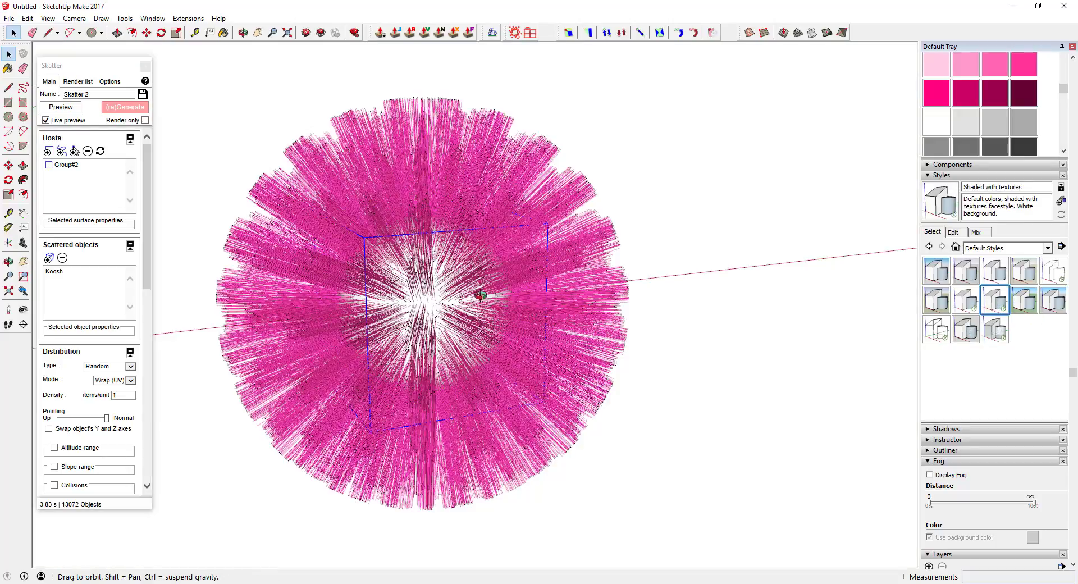
mouse_move(477, 293)
middle_mouse_down()
mouse_move(397, 294)
mouse_move(482, 286)
middle_mouse_up()
scroll(400, 293, "up", 2)
scroll(400, 294, "up", 1)
scroll(485, 285, "down", 1)
middle_click_drag(608, 285, 471, 291)
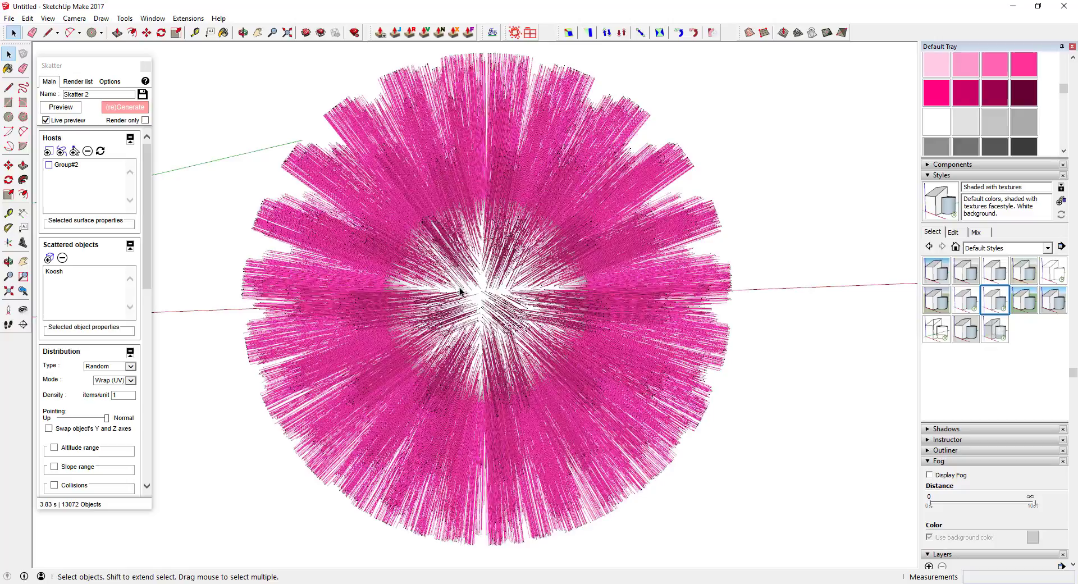
middle_click_drag(646, 382, 679, 301)
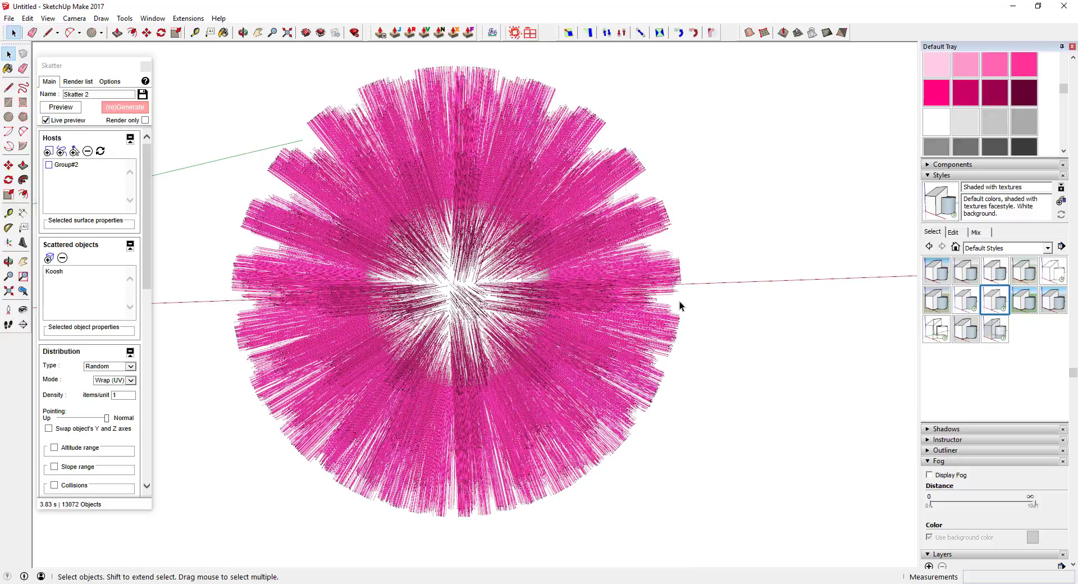
Select the koosh ball's scattered group and scroll the tray back to Materials.
left_click(448, 288)
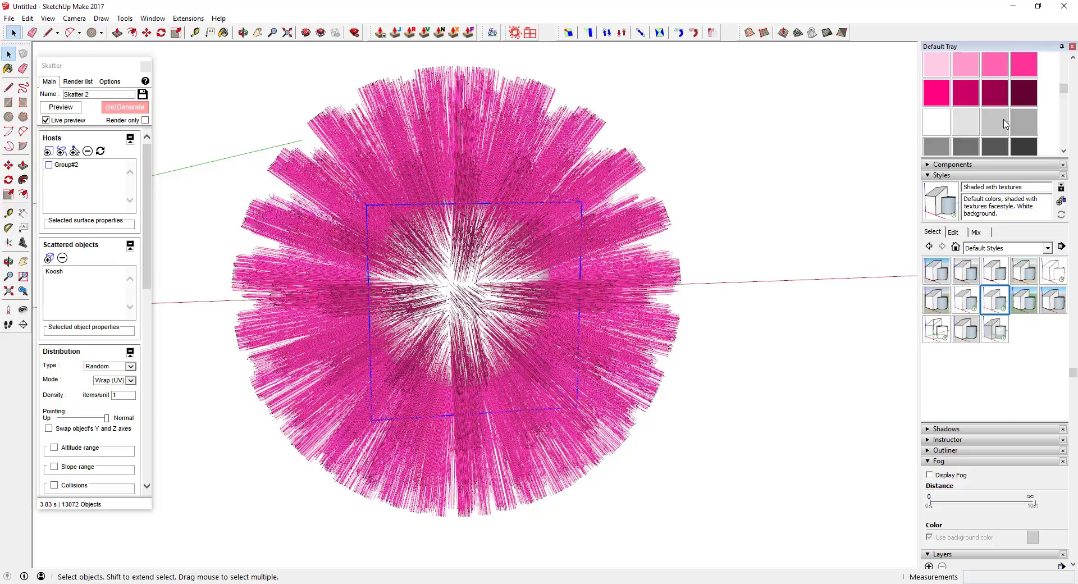
scroll(1047, 113, "up", 5)
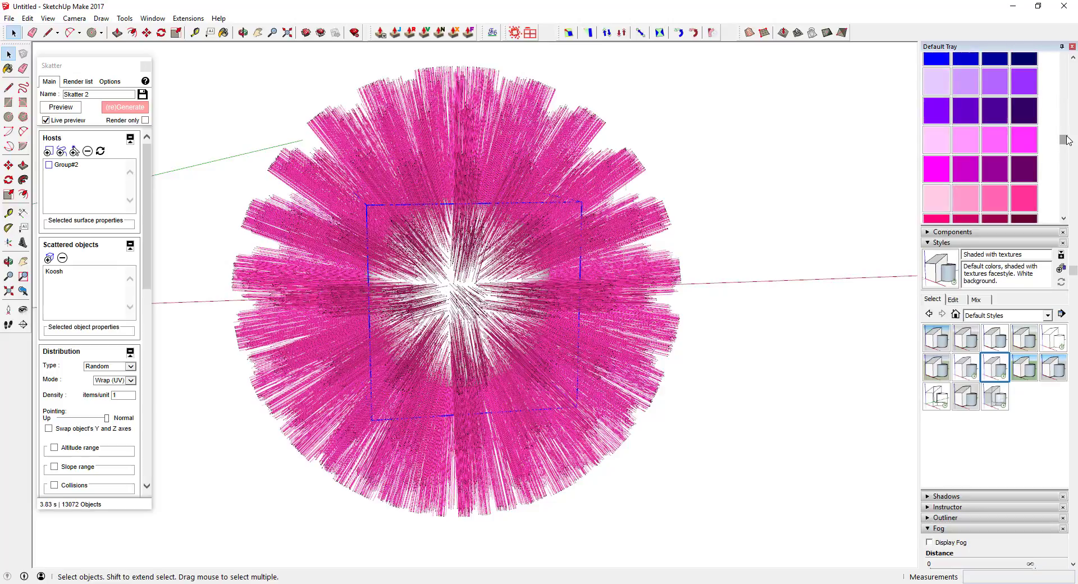
left_click_drag(1067, 141, 1067, 49)
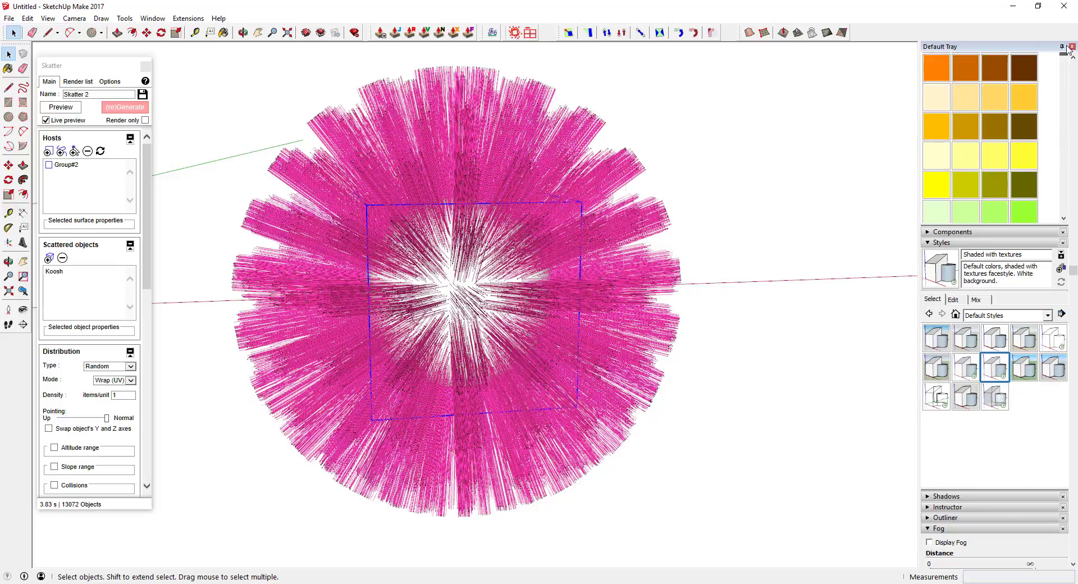
scroll(1031, 125, "up", 5)
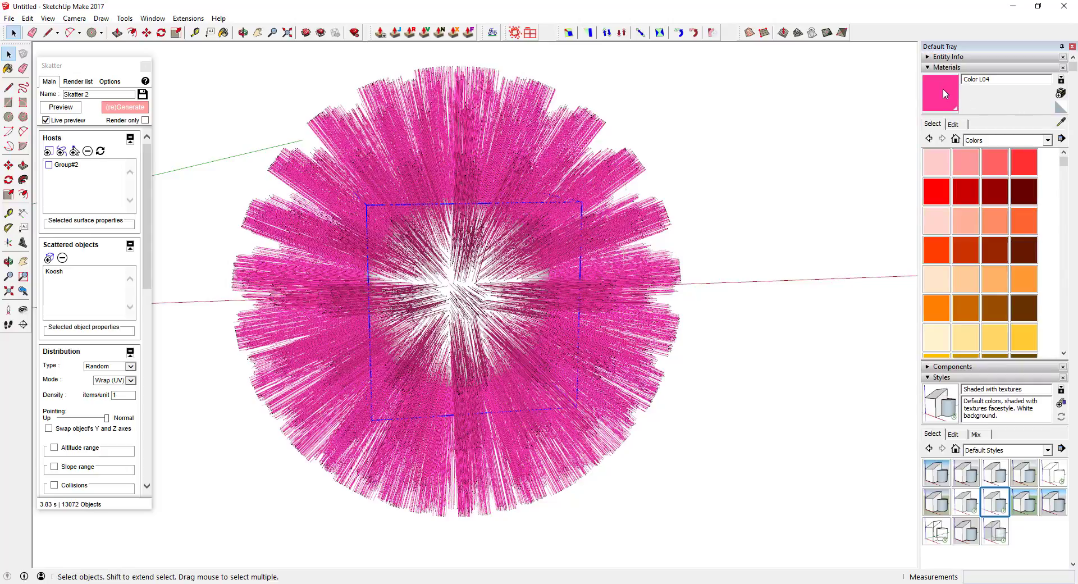
Paint the ball's white centre with pink Color L04, then clear the selection.
left_click(945, 92)
left_click(447, 282)
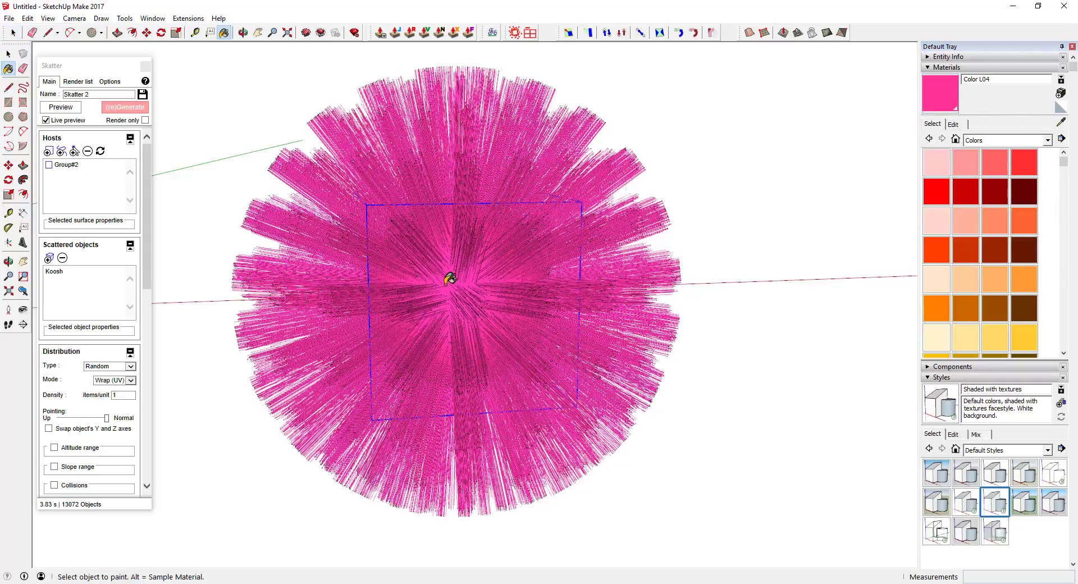
key("space")
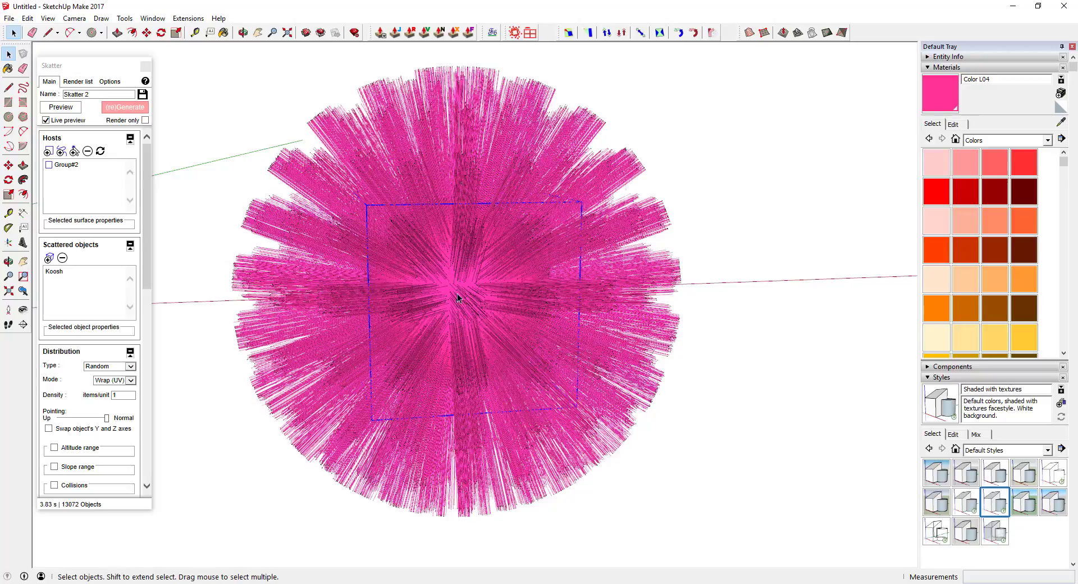
left_click(814, 272)
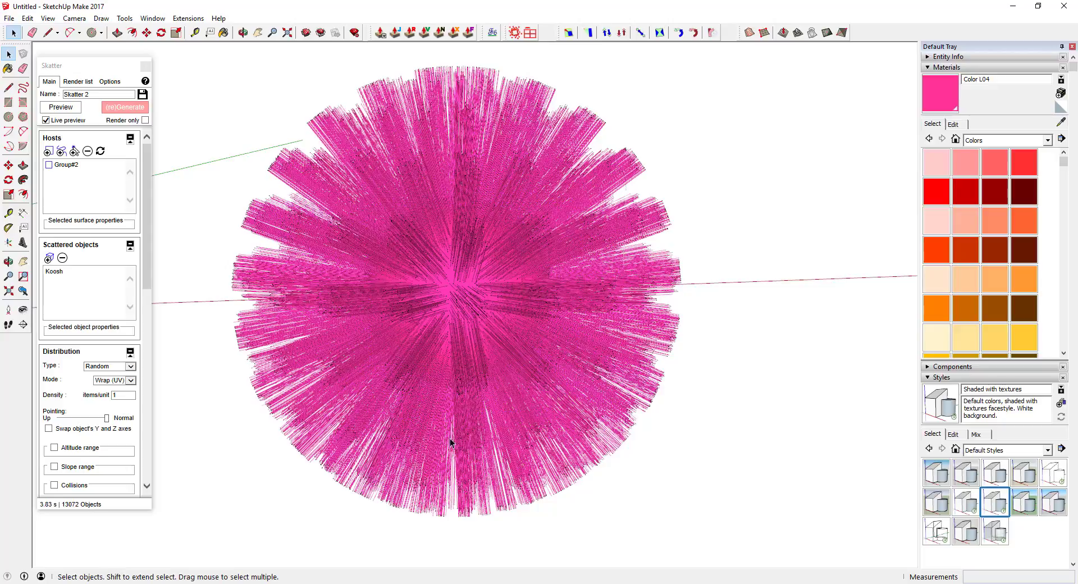
Load pink Color L04 into the Twilight material editor, showing Subsurface Scattering::Wax.
left_click(174, 17)
mouse_move(225, 130)
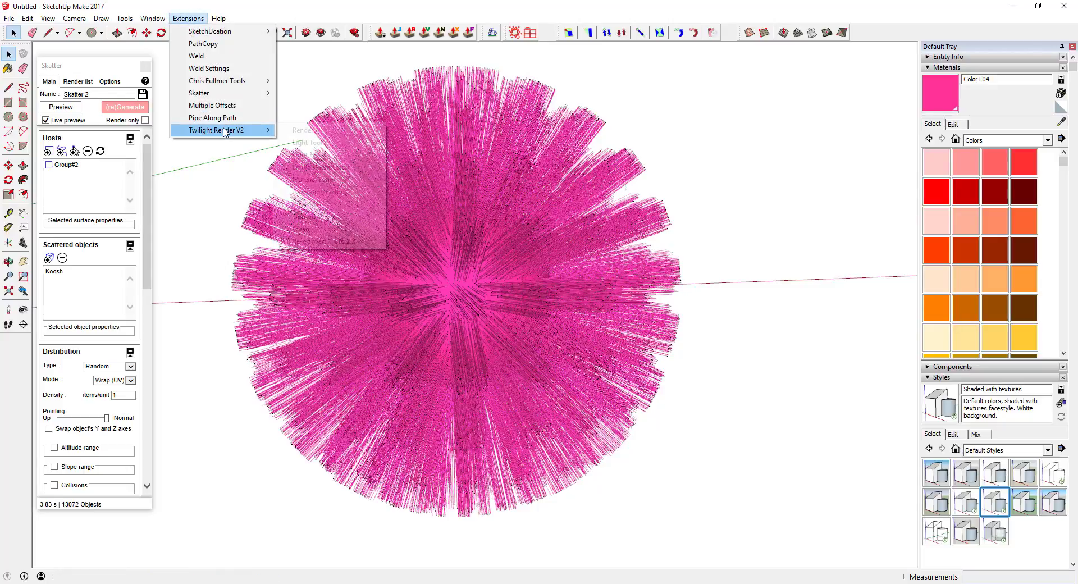
left_click(307, 179)
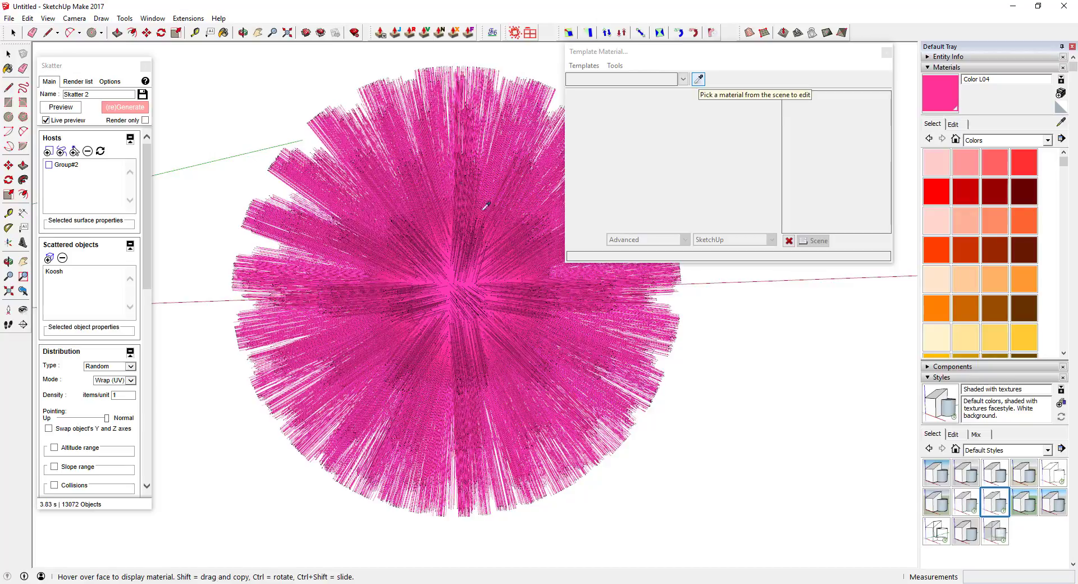
left_click(699, 81)
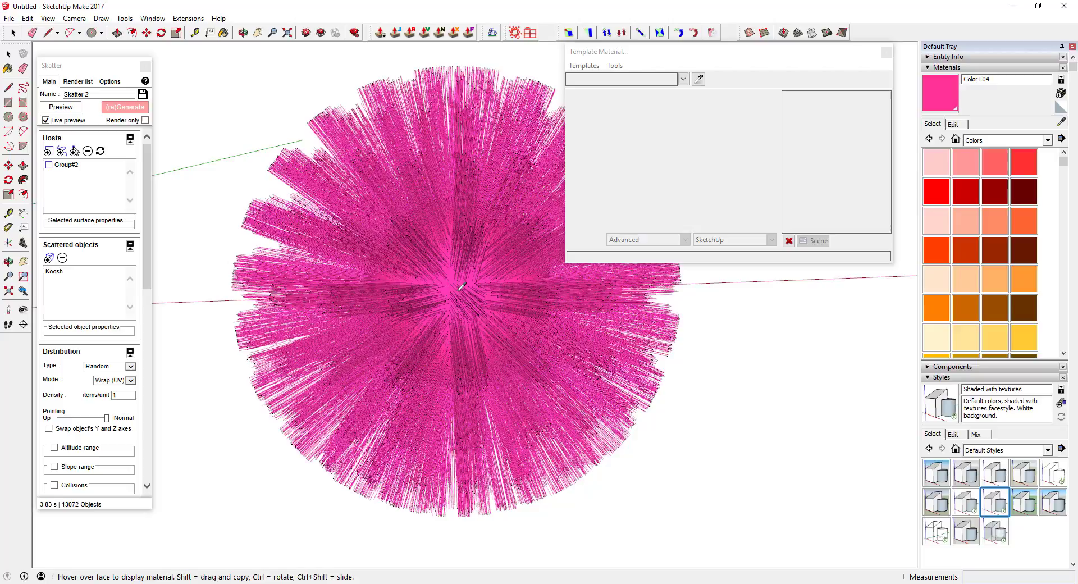
left_click(542, 305)
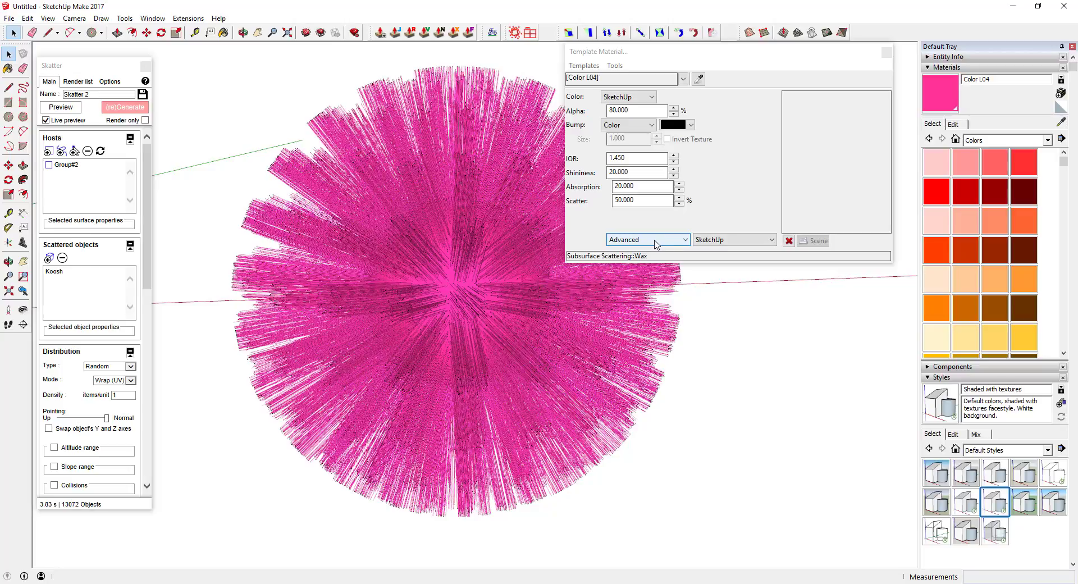
Select the pink koosh group, then clear the selection.
left_click(574, 323)
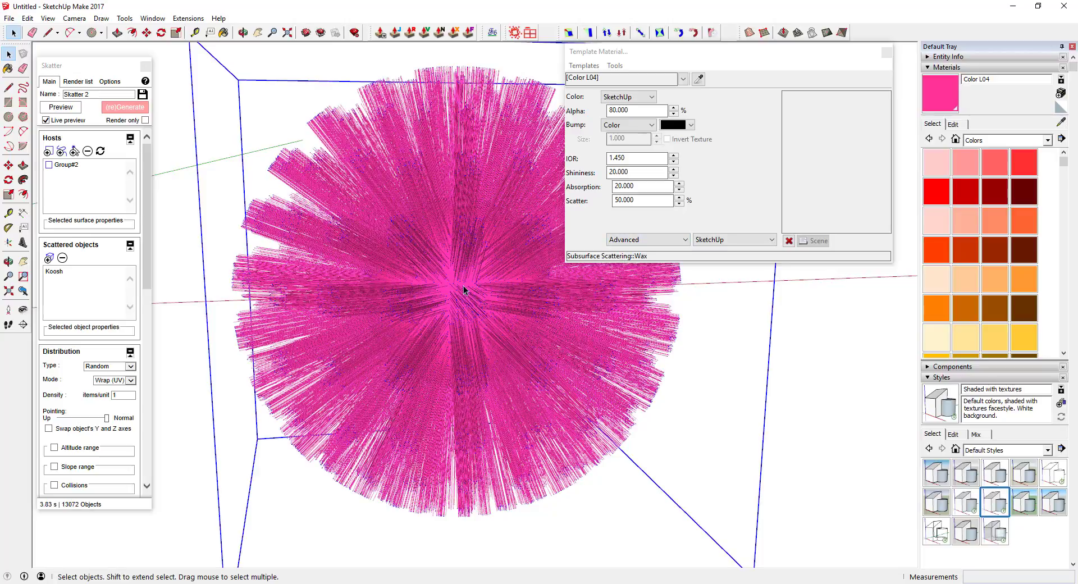
left_click(796, 356)
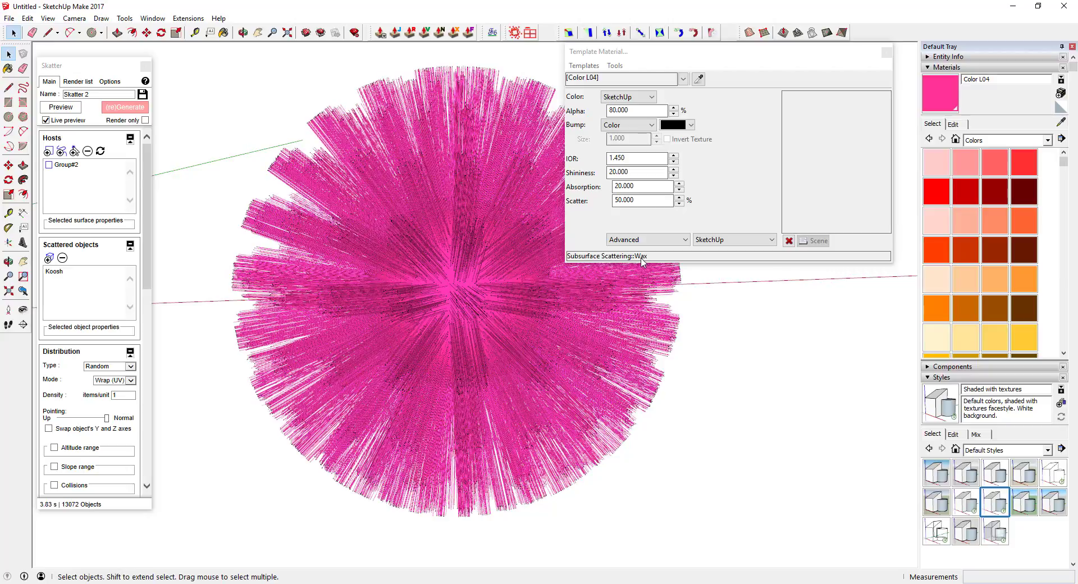
left_click(188, 18)
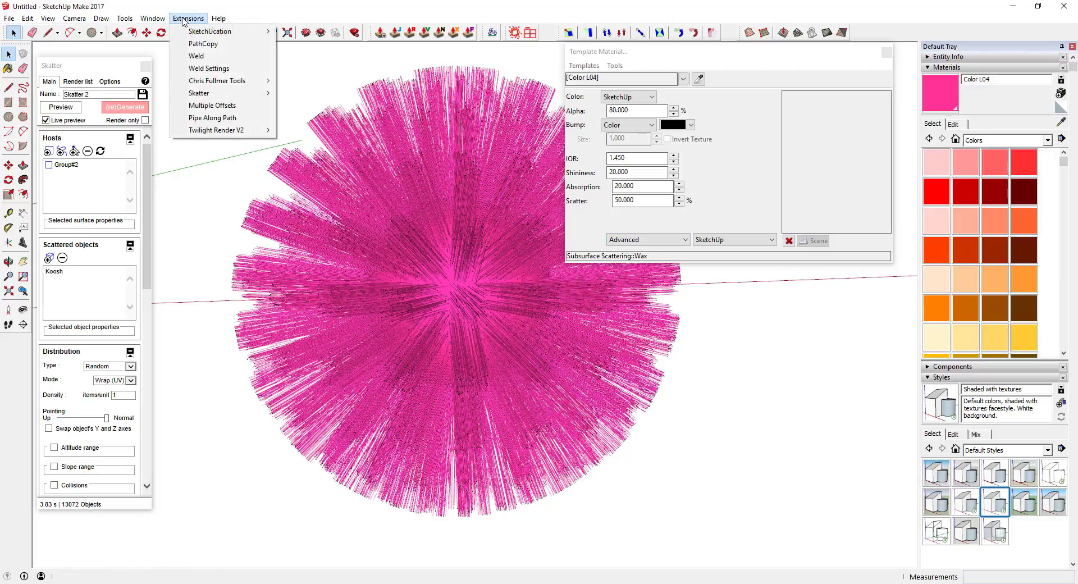
Render the pink koosh ball in Twilight with the 01. Prelim preset at 800x600.
mouse_move(219, 130)
left_click(309, 130)
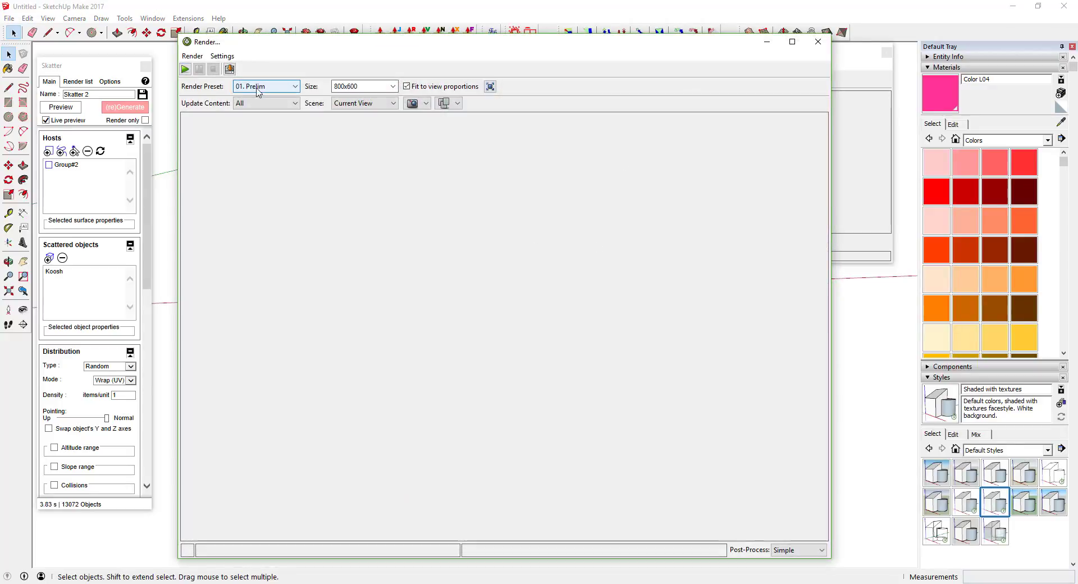
left_click(185, 69)
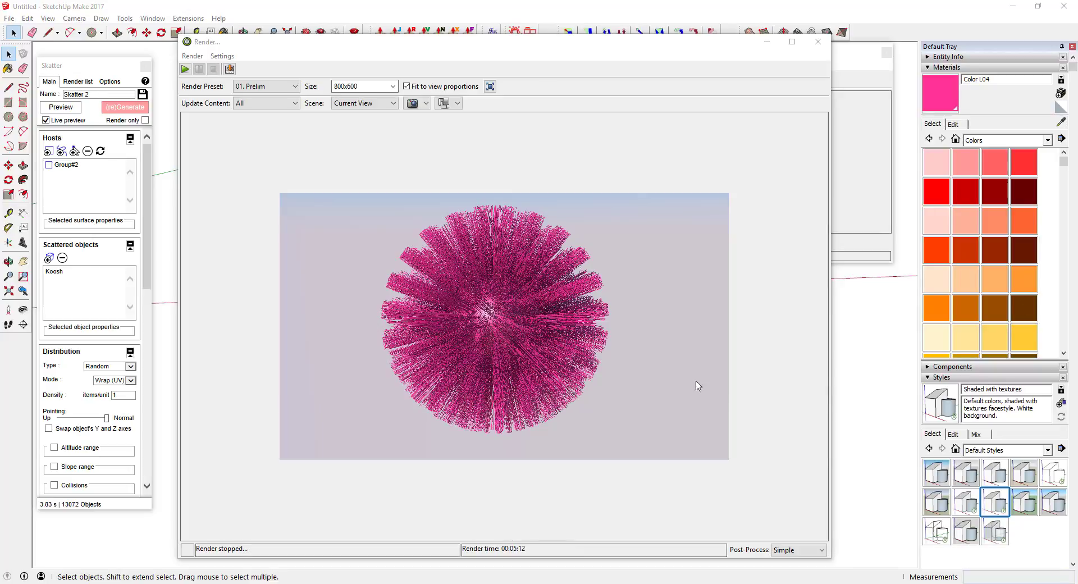
left_click(192, 56)
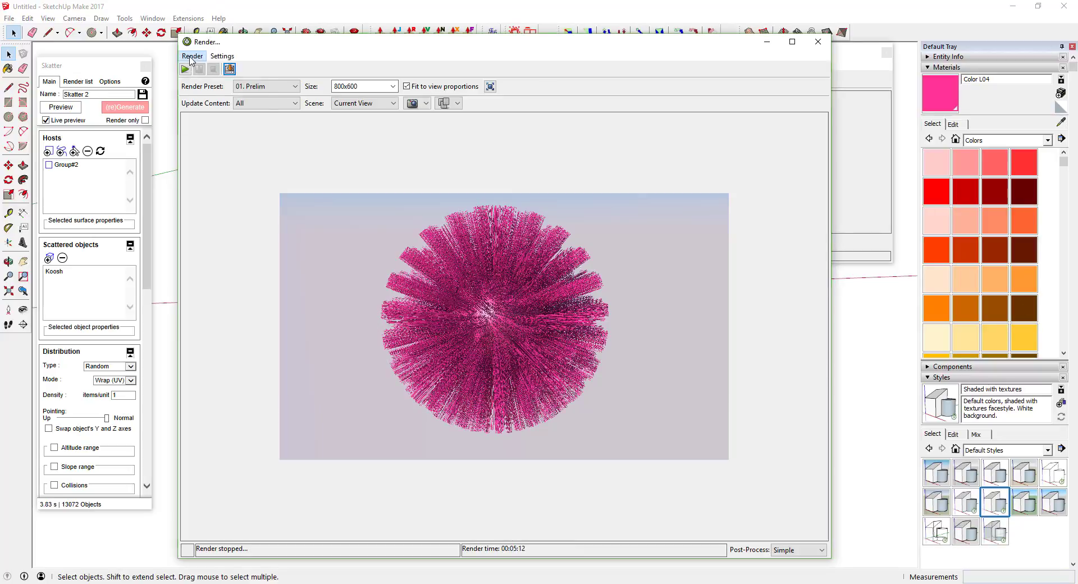
left_click(438, 253)
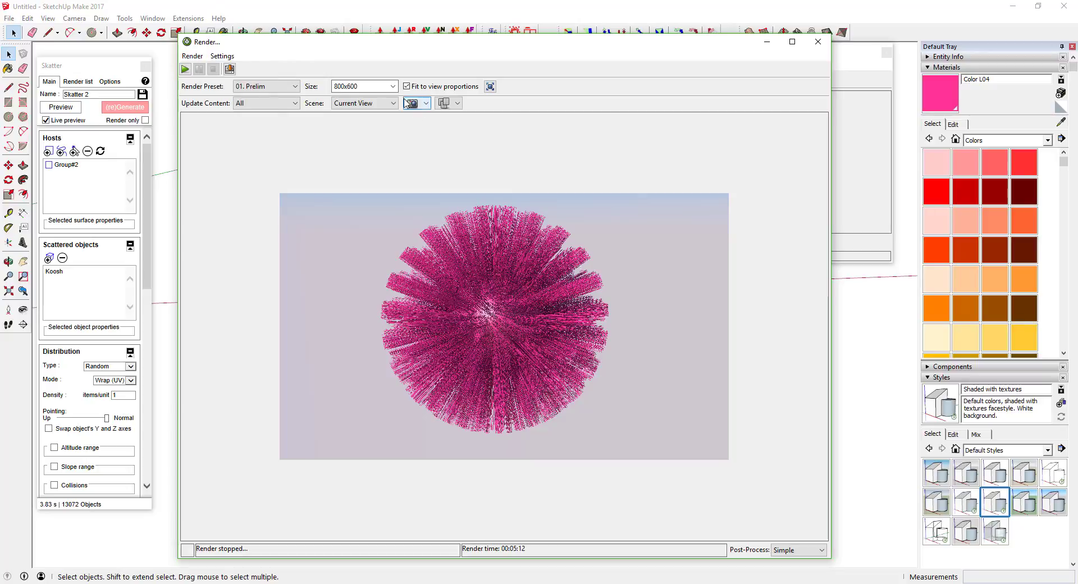